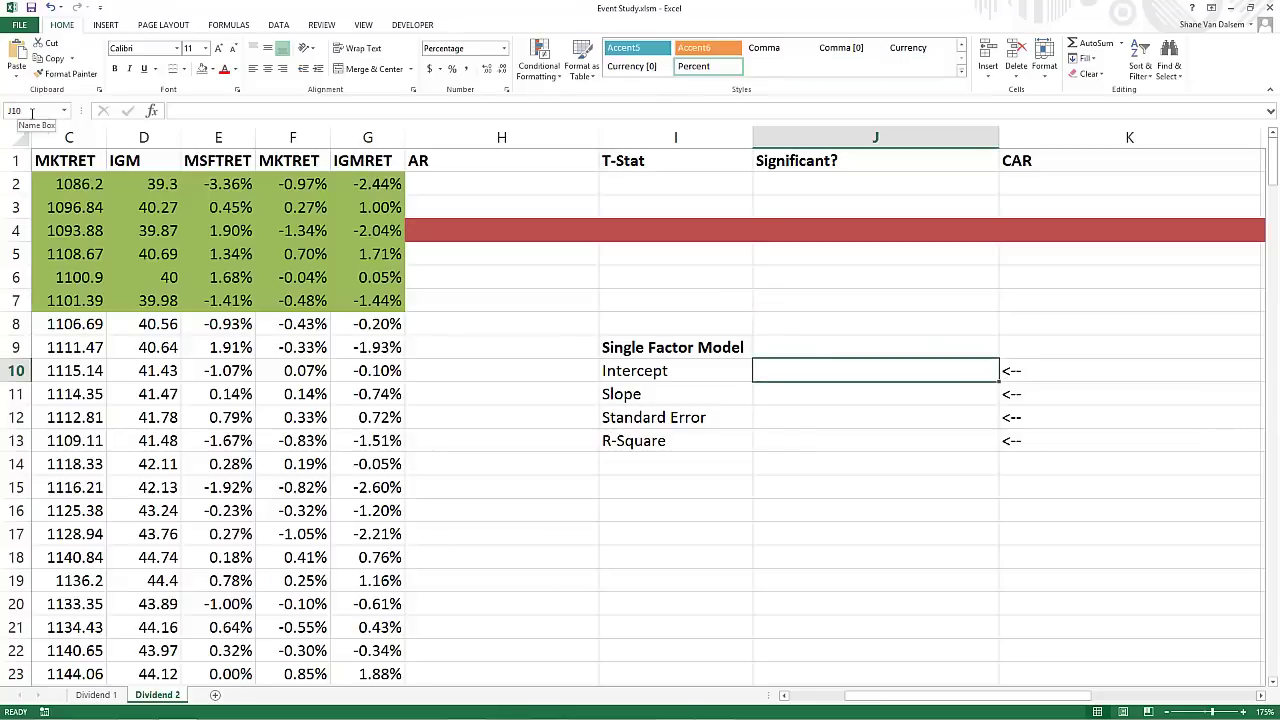
# Enter =INTERCEPT(msftret2,mktret2) in J10 and =SLOPE(msftret2,mktret2) in J11
pyautogui.write('=')
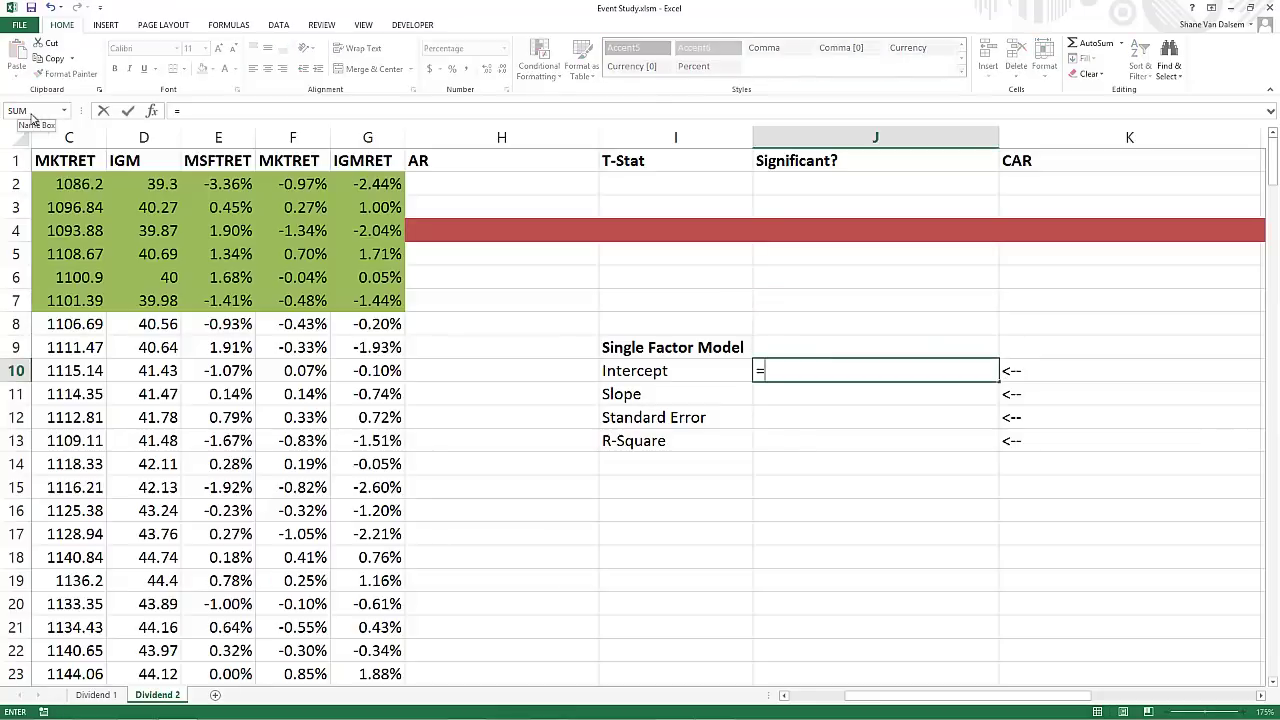
pyautogui.write('inter')
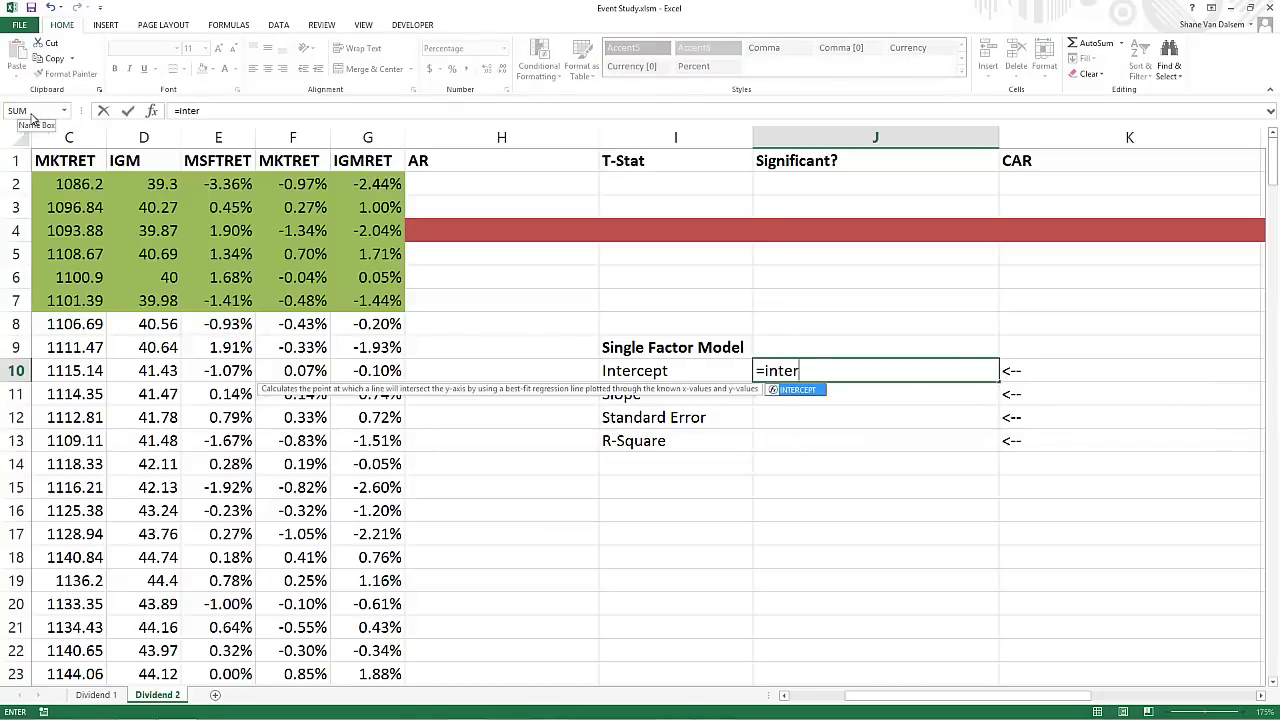
pyautogui.write('cept(msftrr')
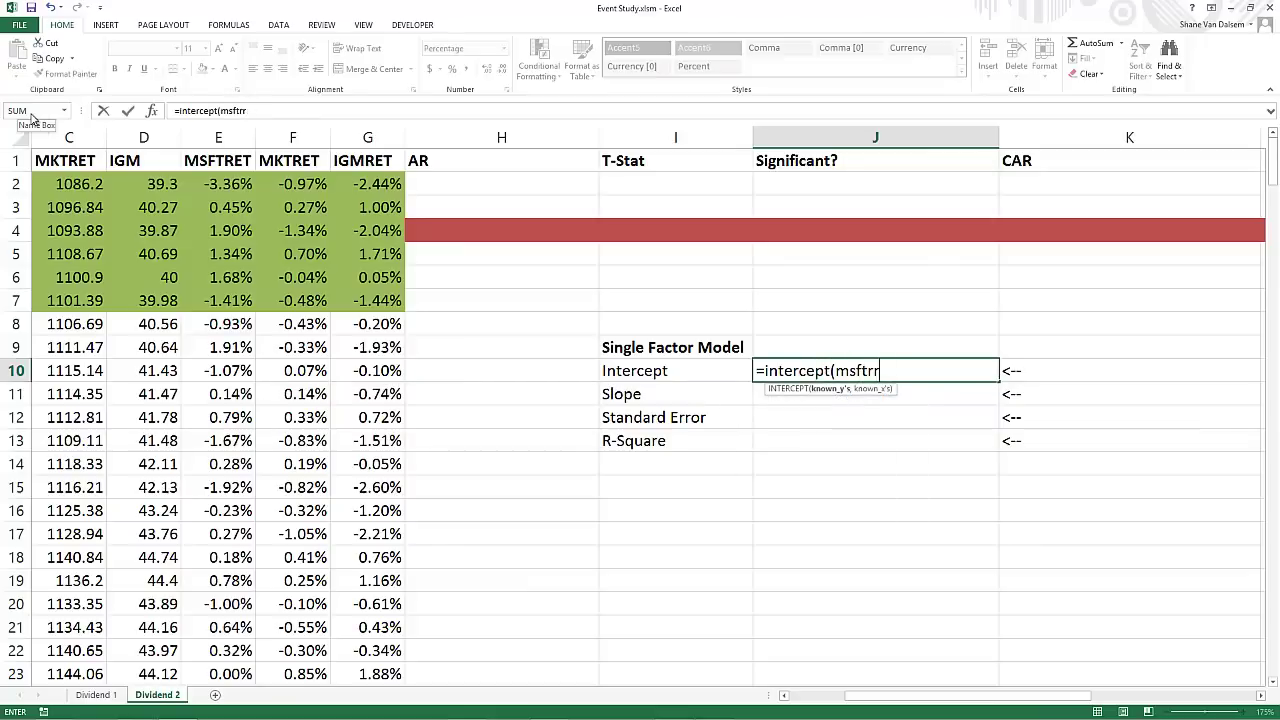
pyautogui.press('BackSpace')
pyautogui.write('et2,m')
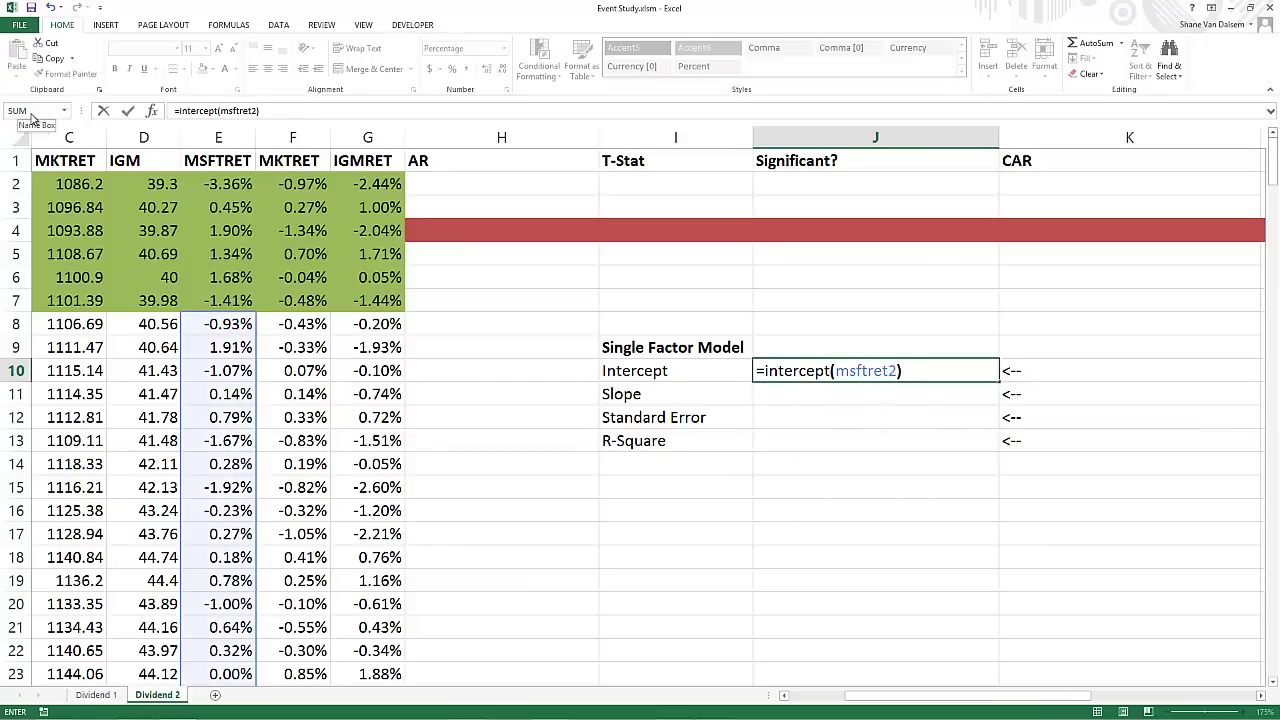
pyautogui.press('BackSpace')
pyautogui.write('mk')
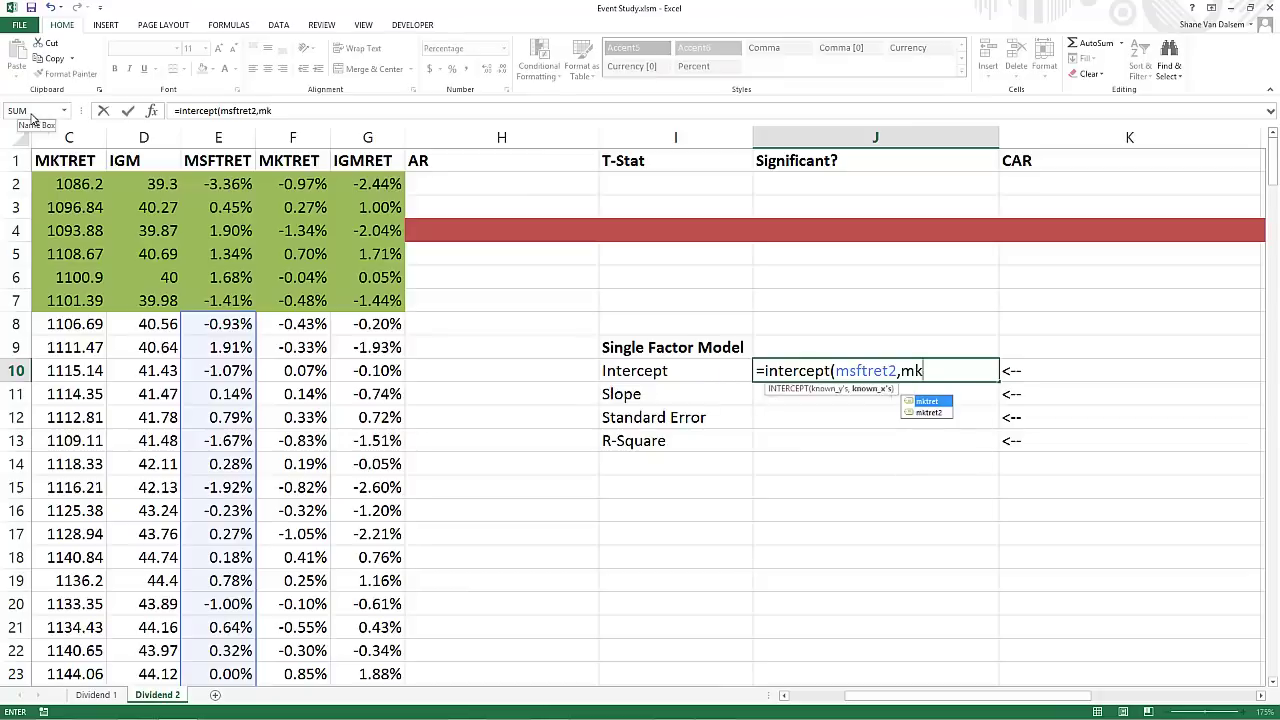
pyautogui.write('tret2)')
pyautogui.press('Return')
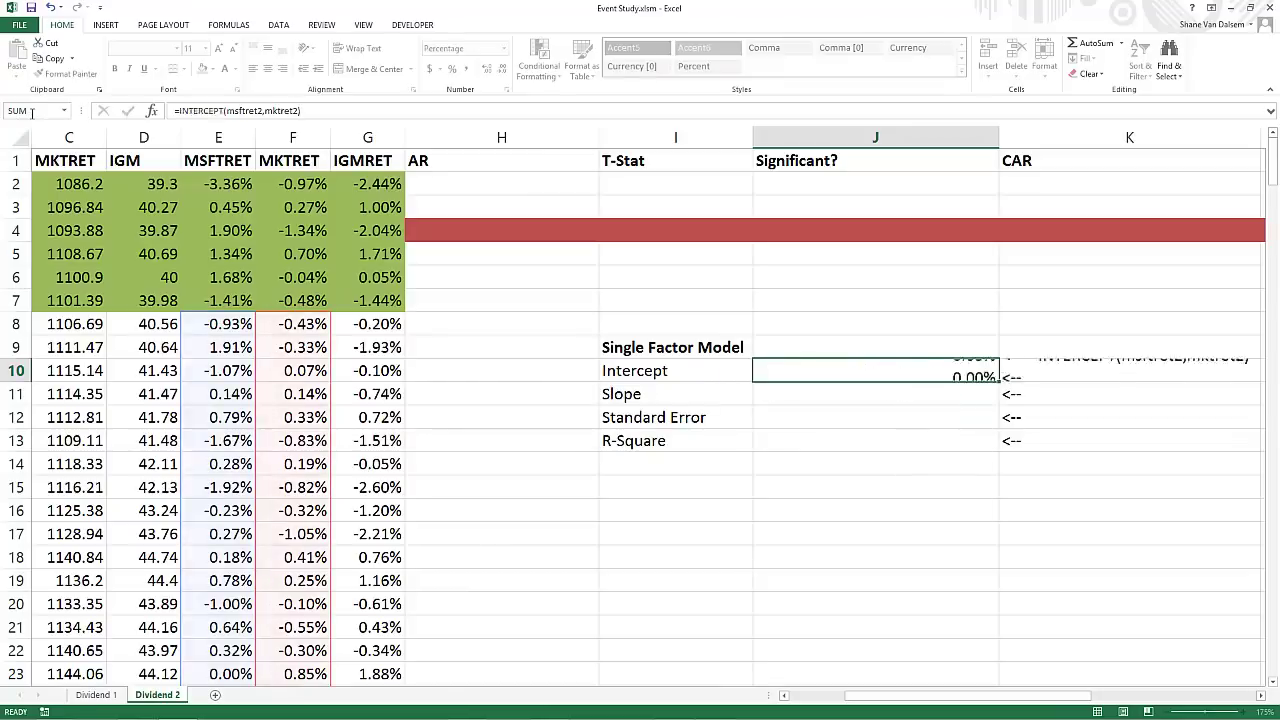
pyautogui.press('Up')
pyautogui.press('Down')
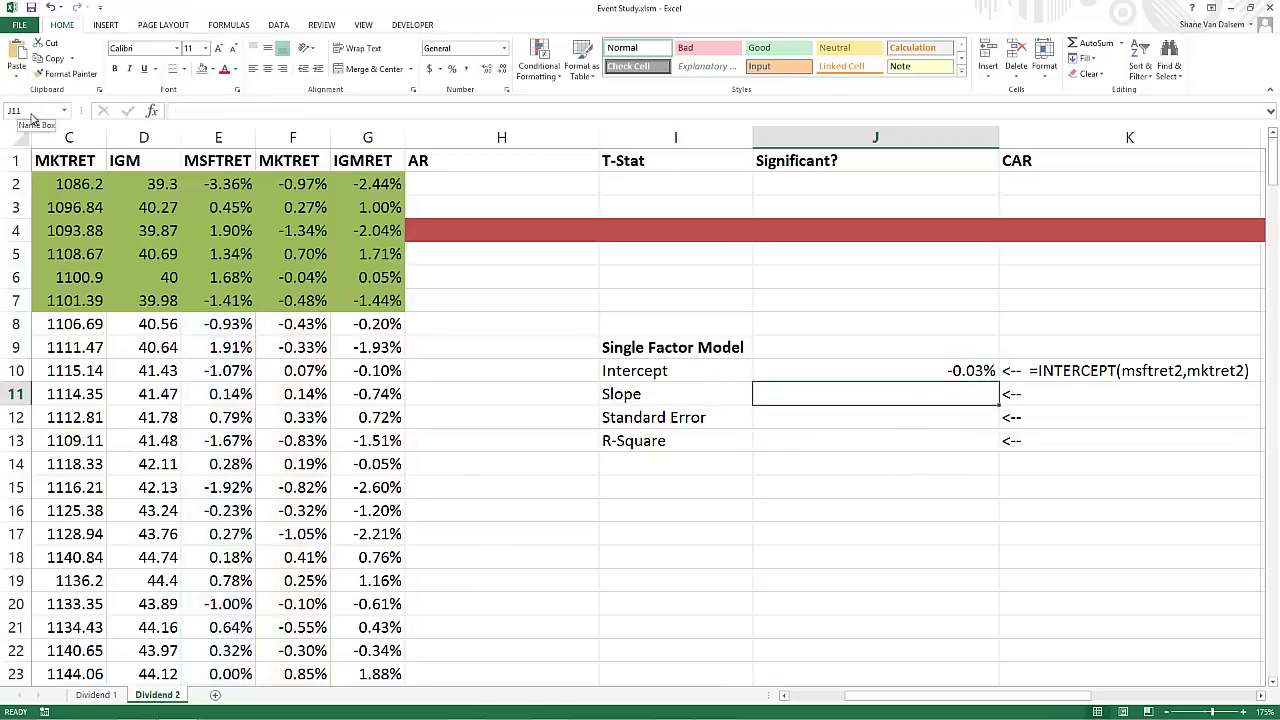
pyautogui.write('=slope(')
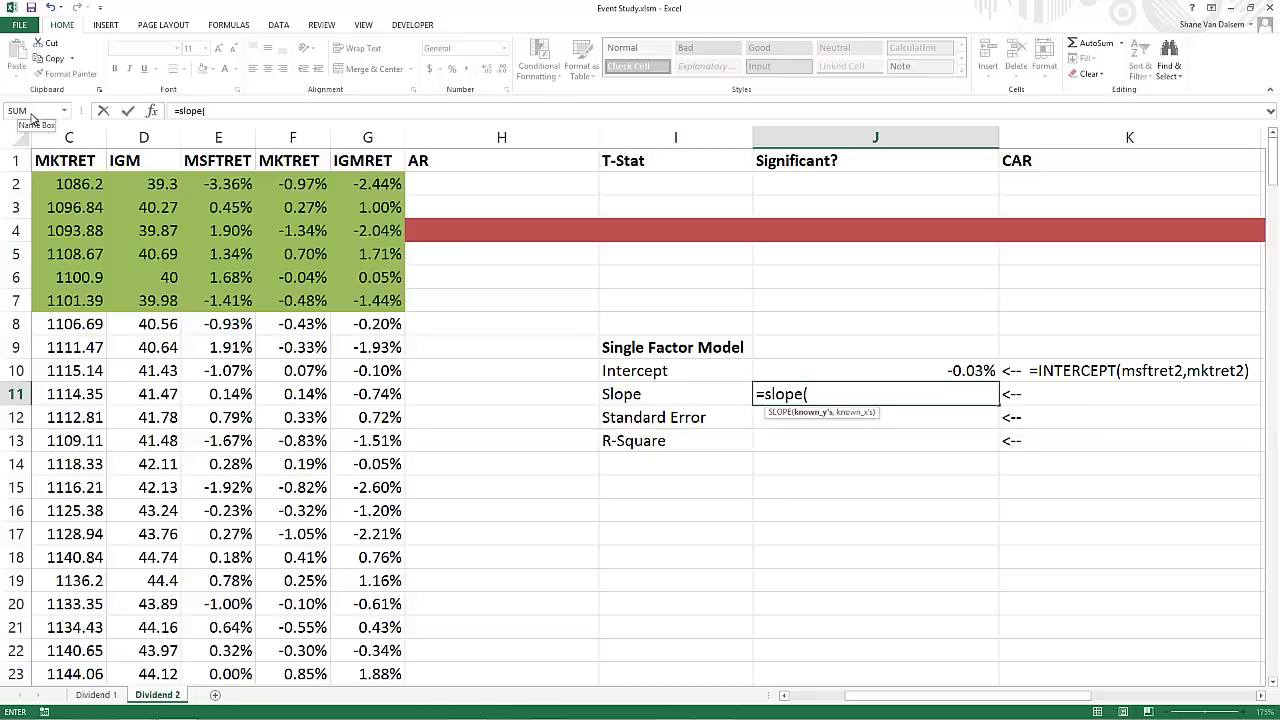
pyautogui.write('msftret')
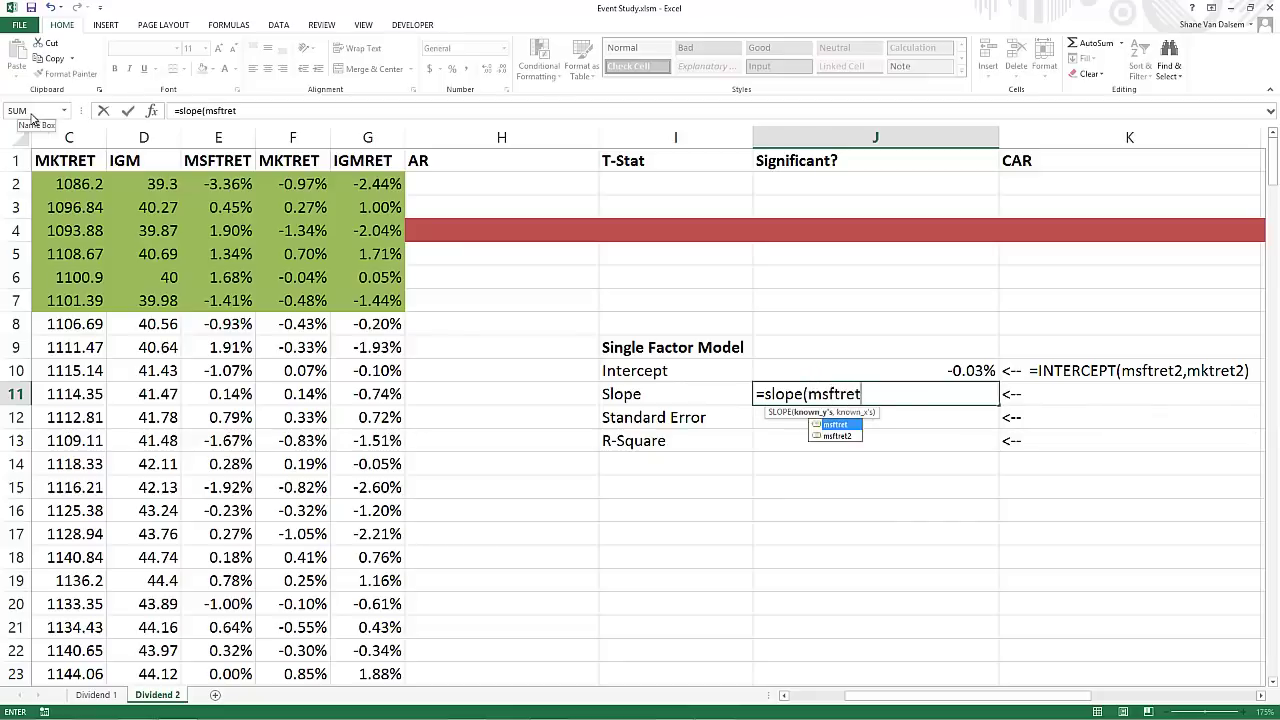
pyautogui.write('2,mktret2)')
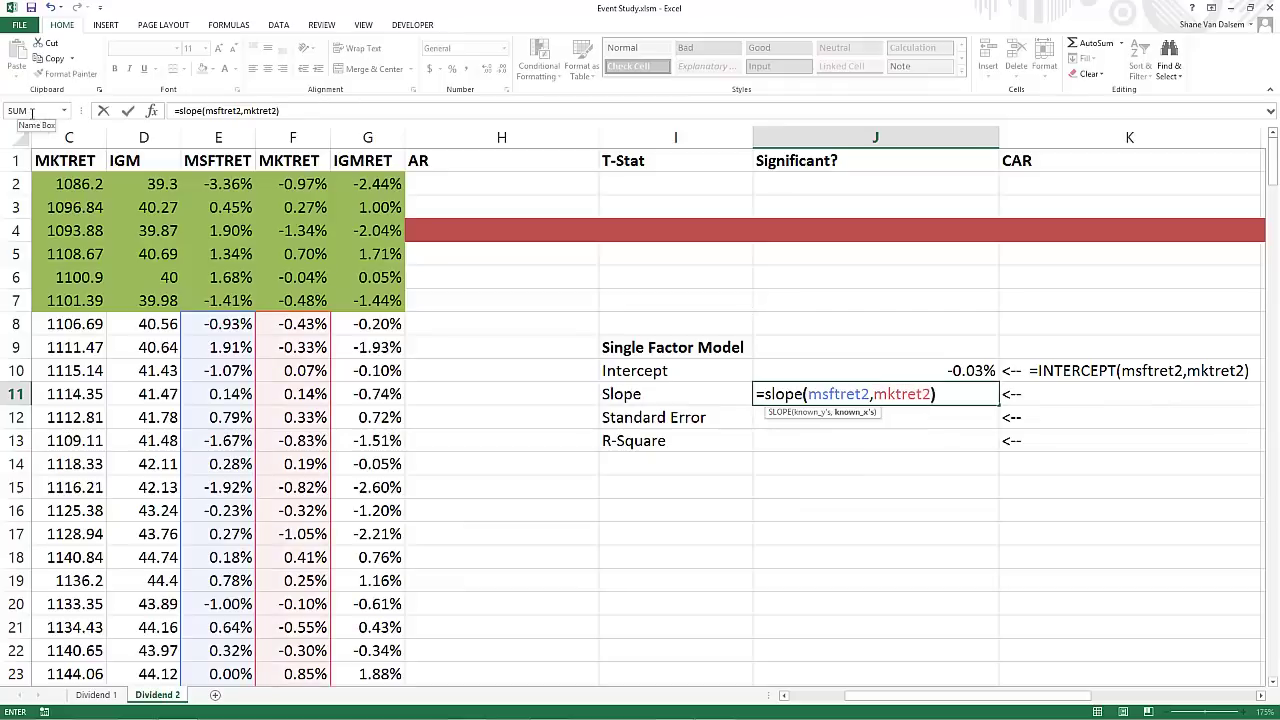
pyautogui.press('Return')
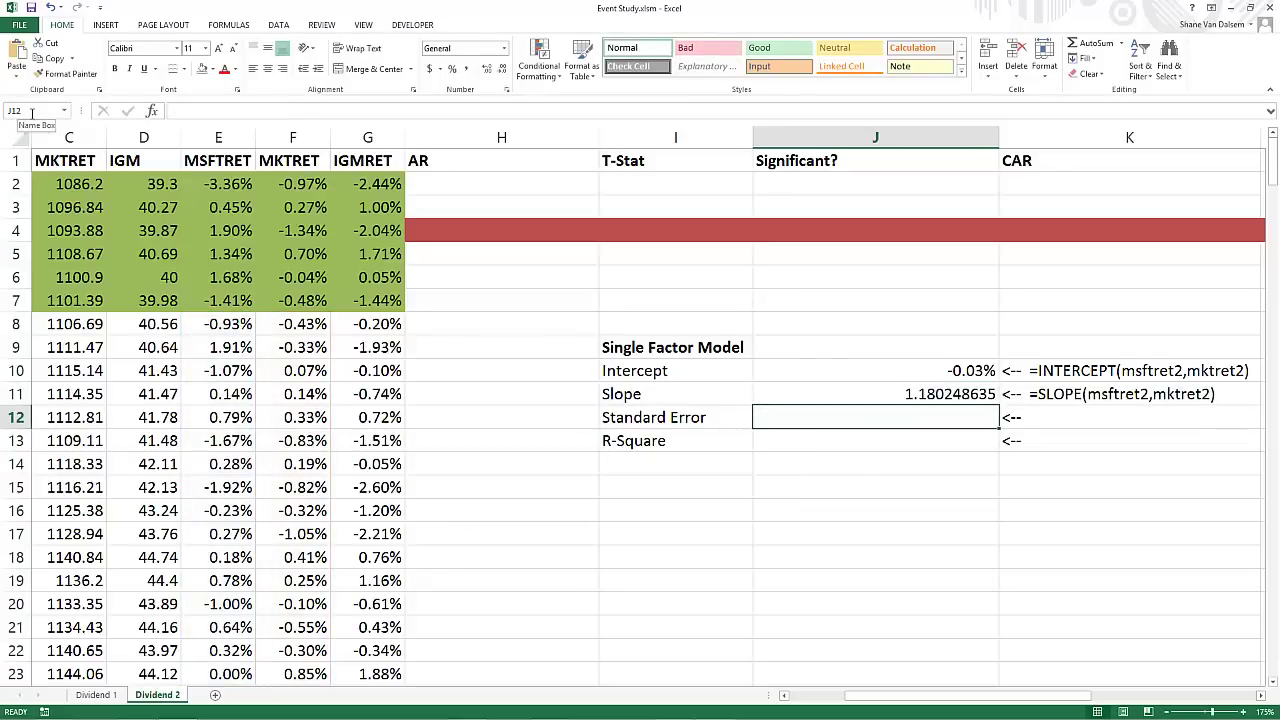
# Enter =STEYX(msftret2,mktret2) in J12 and =RSQ(msftret2,mktret2) in J13
pyautogui.write('=')
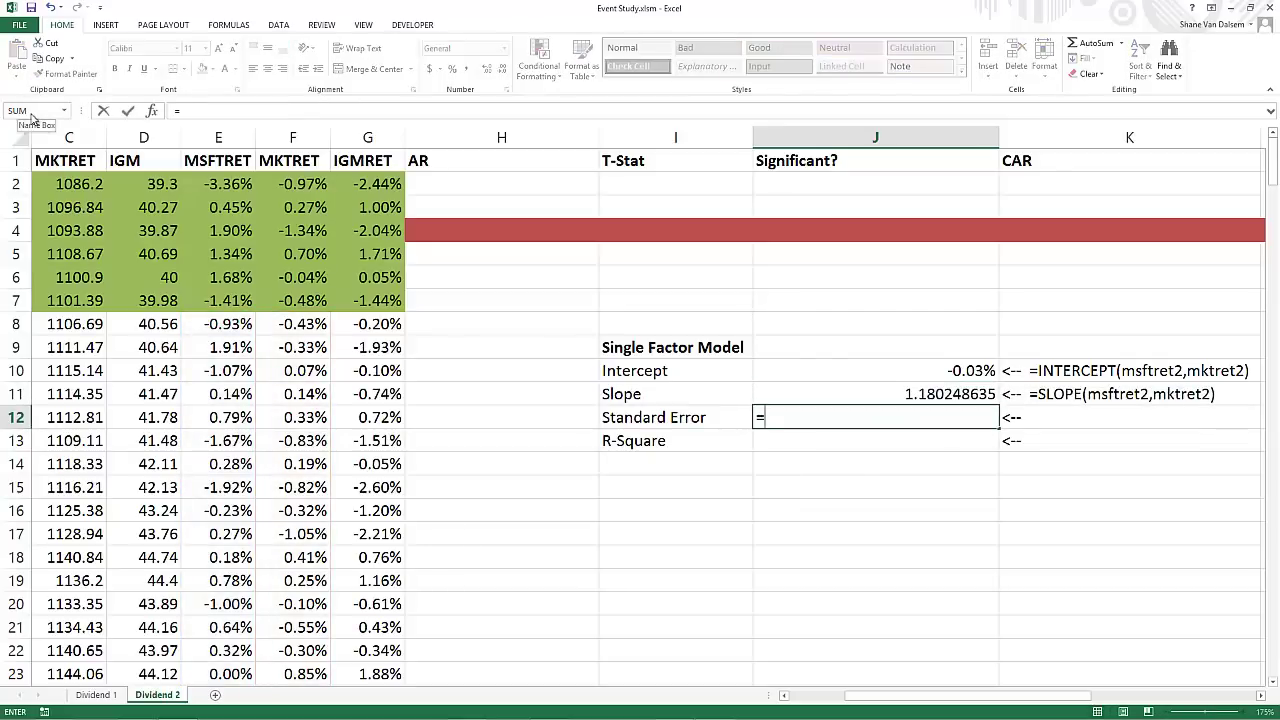
pyautogui.write('stuey')
pyautogui.press('BackSpace')
pyautogui.press('BackSpace')
pyautogui.write('eyx(msft')
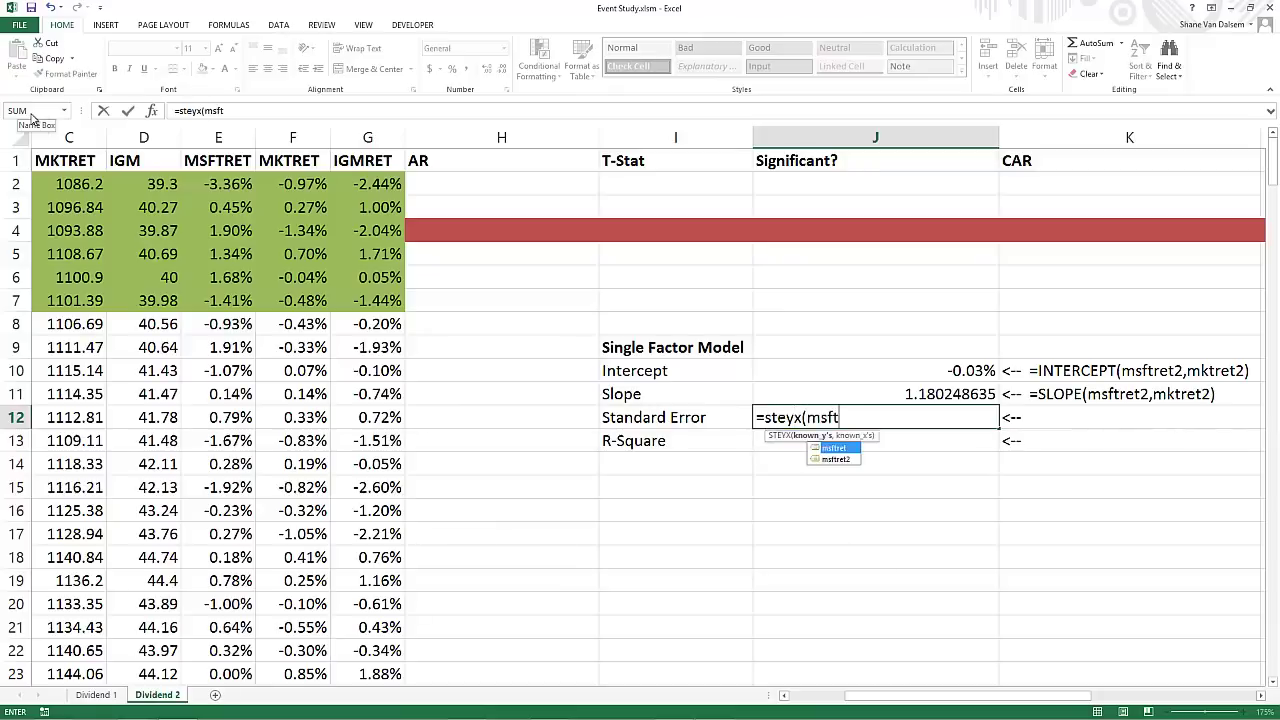
pyautogui.write('ret2,m')
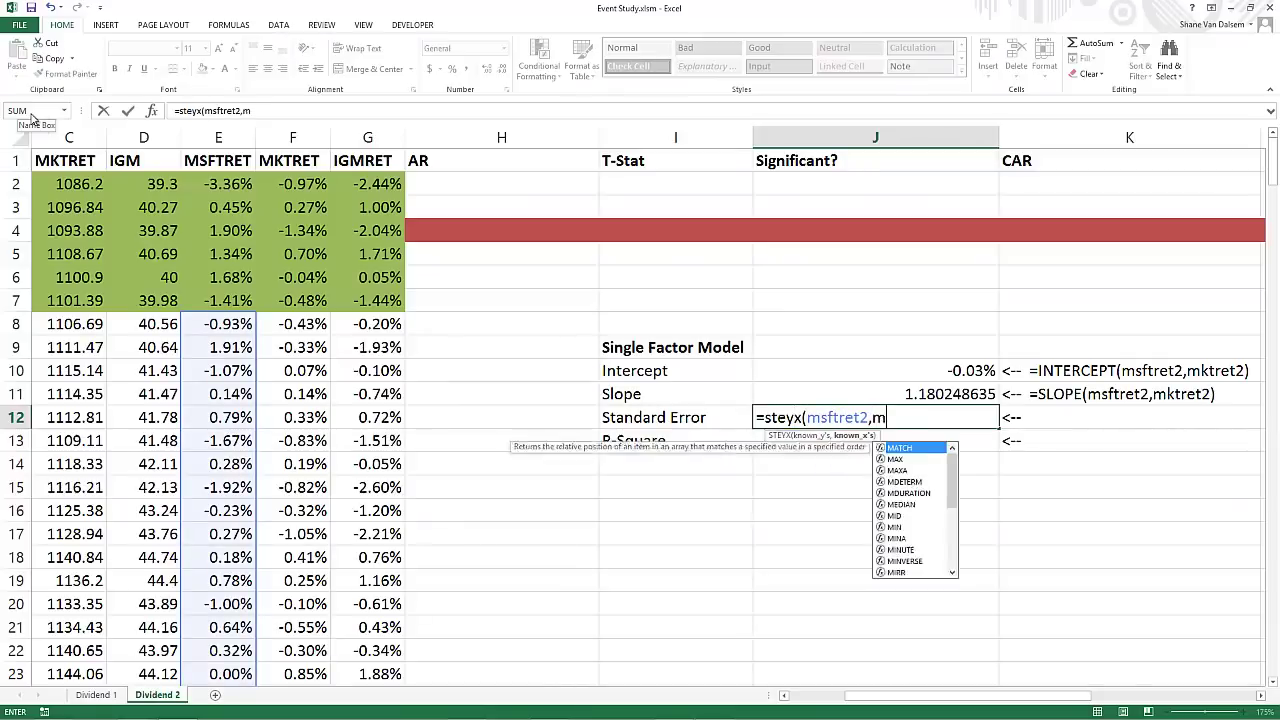
pyautogui.write('ktret2')
pyautogui.press('Return')
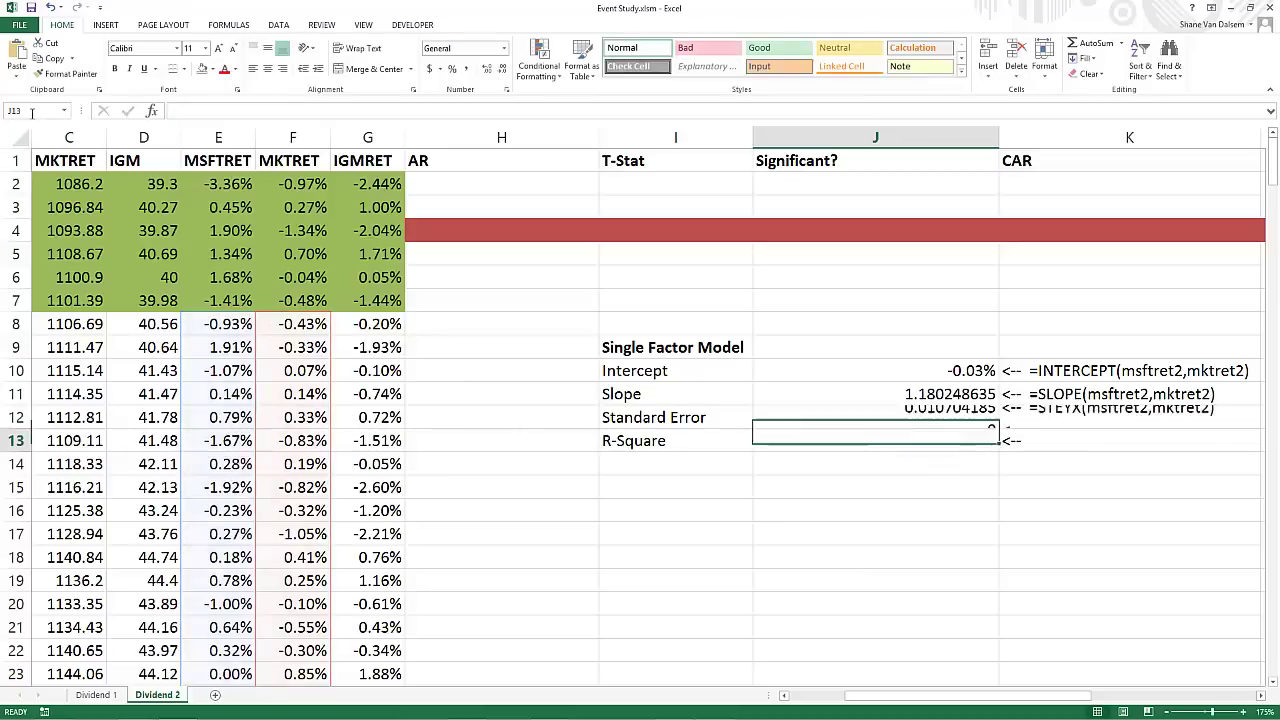
pyautogui.write('=rs')
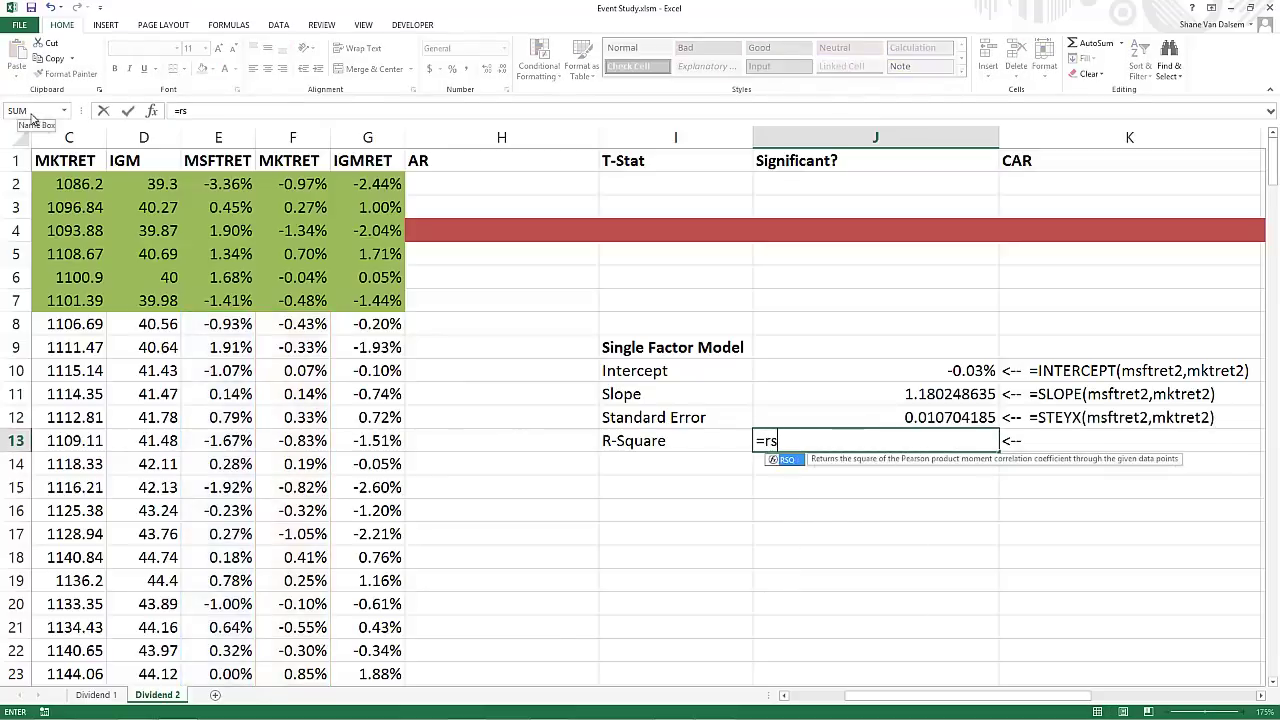
pyautogui.write('q(msftret')
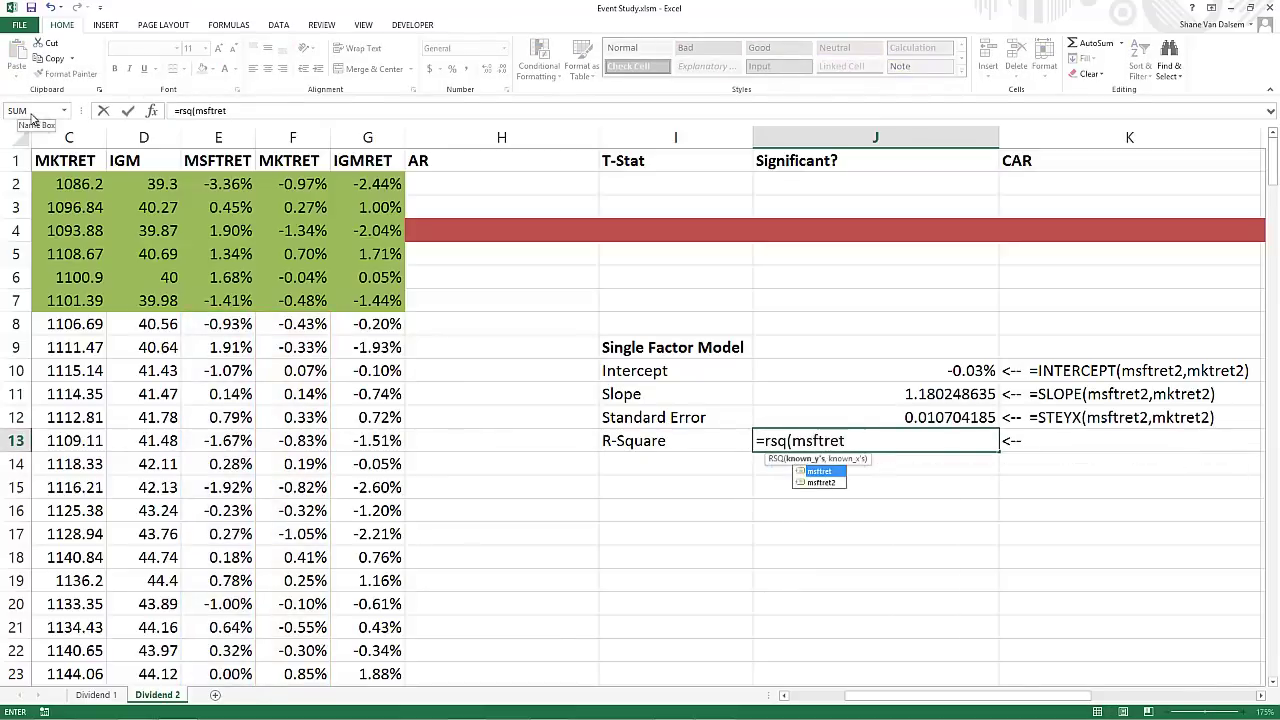
pyautogui.write('2,mktret2)')
pyautogui.press('Return')
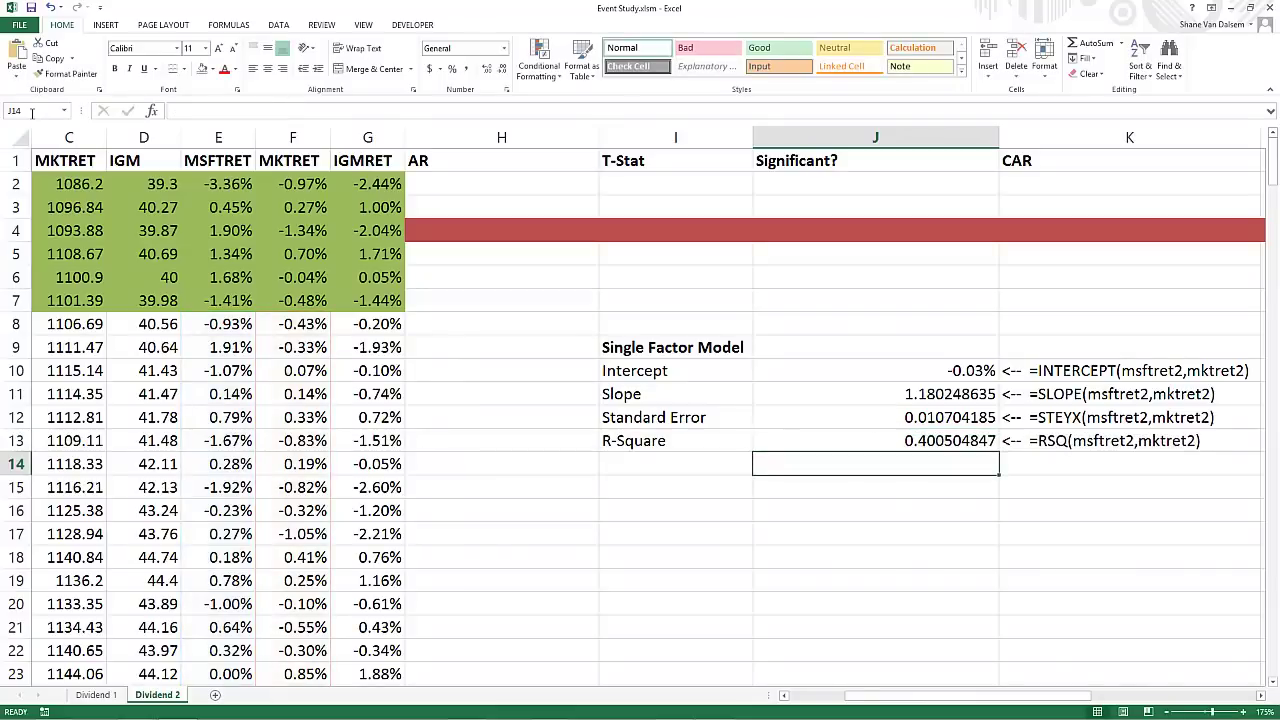
# Round the display of J11:J13 to three decimals: 1.180, 0.011 and 0.401
pyautogui.press('Up')
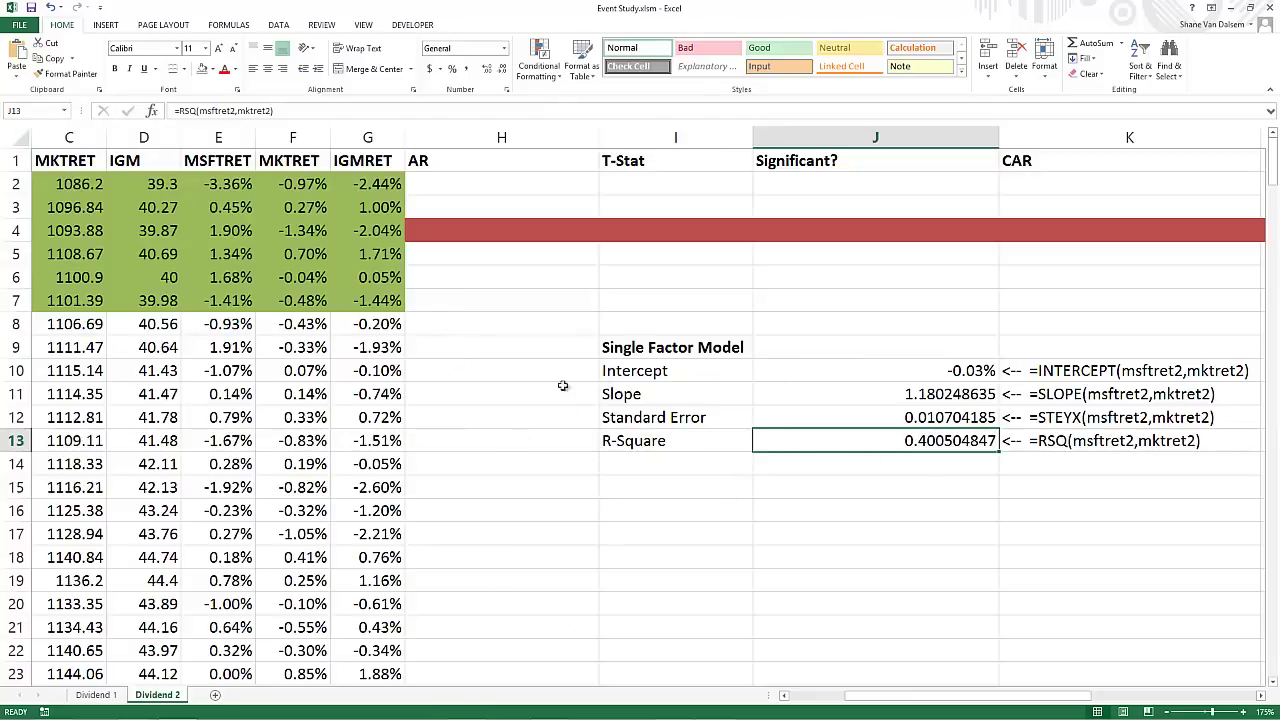
pyautogui.click(925, 395)
pyautogui.moveTo(925, 395); pyautogui.dragTo(922, 442)
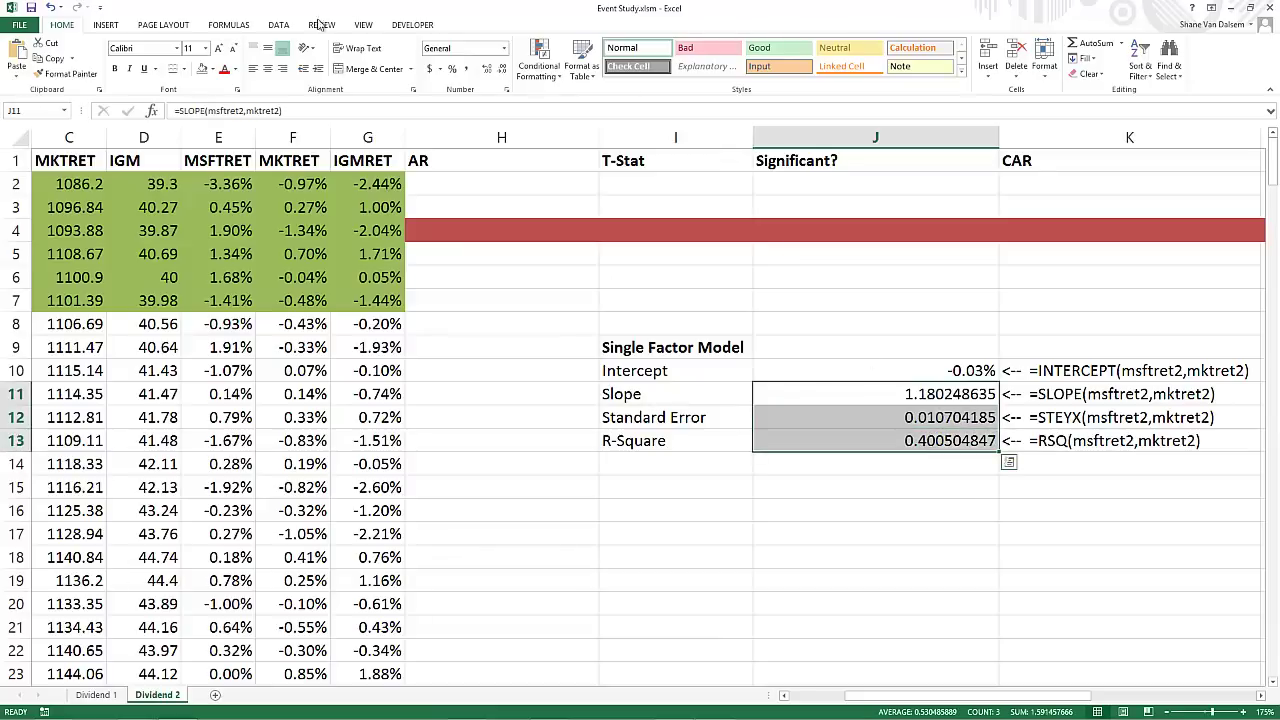
pyautogui.click(503, 72)
pyautogui.click(503, 72)
pyautogui.click(503, 72)
pyautogui.click(503, 72)
pyautogui.click(503, 72)
pyautogui.click(503, 72)
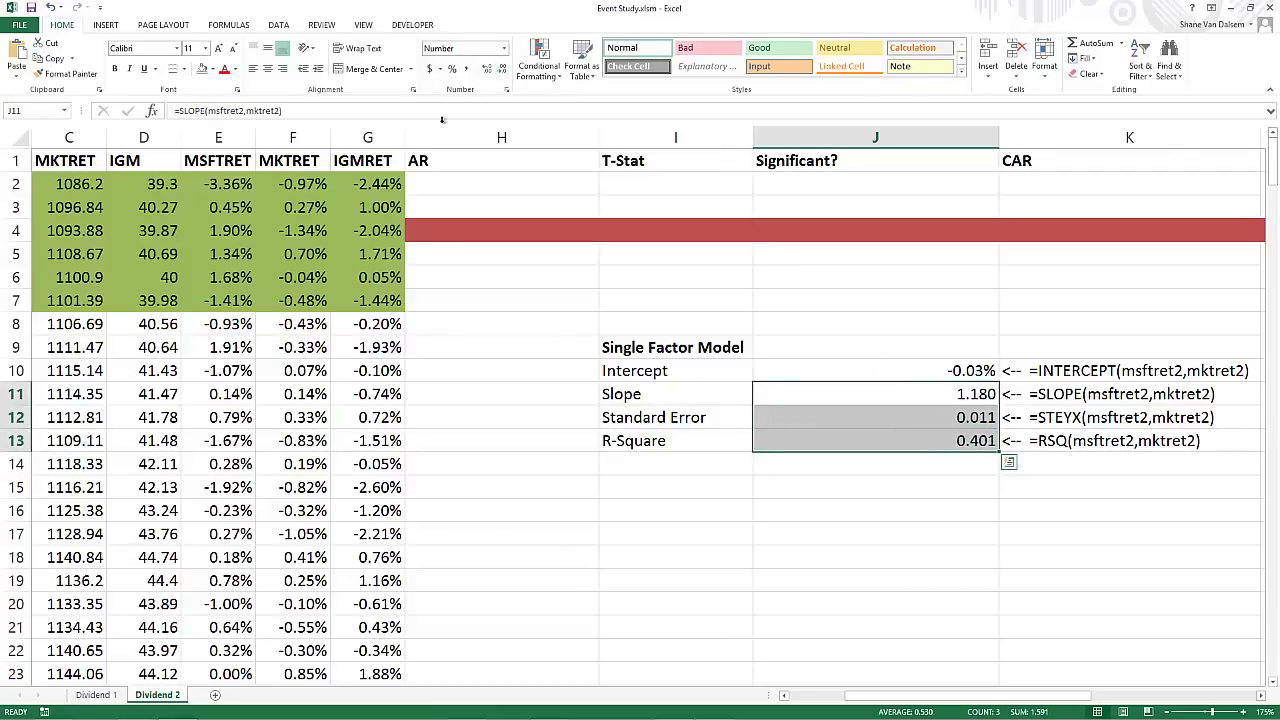
pyautogui.click(955, 393)
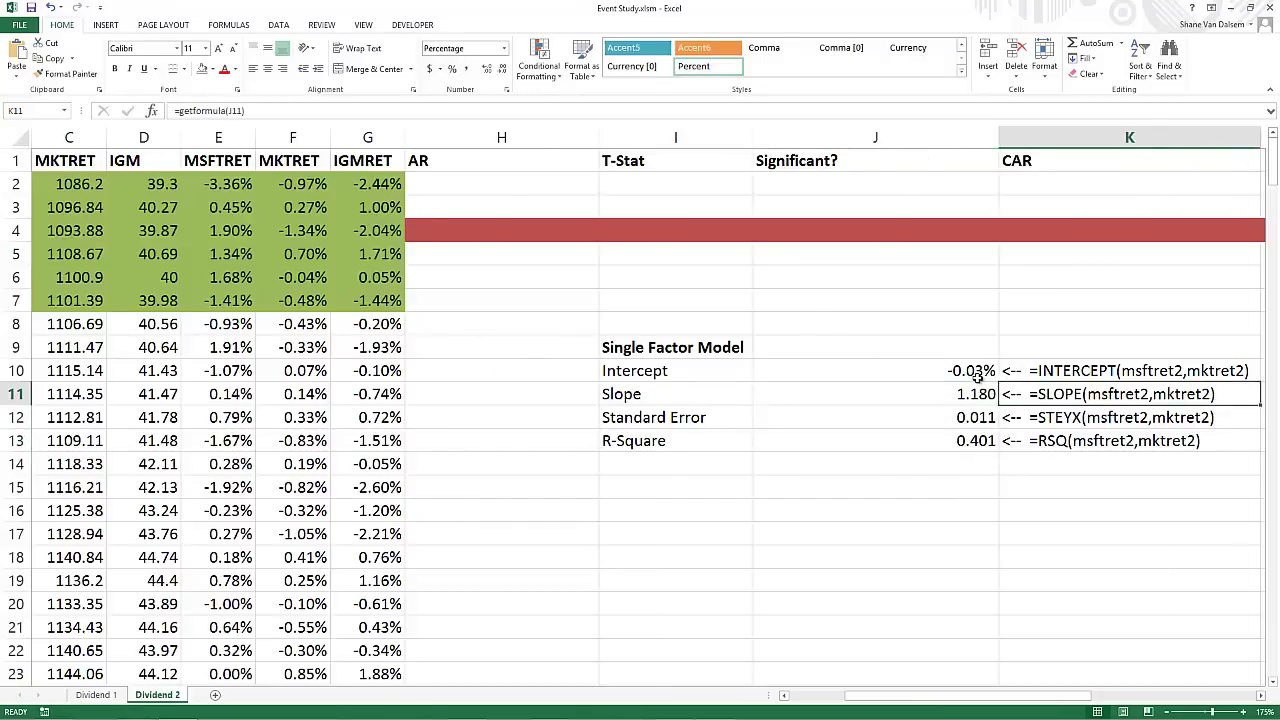
# Start the AR formula in H2 as E2 minus the absolute intercept $J$10
pyautogui.hscroll(2, 977, 375)
pyautogui.press('Left')
pyautogui.press('Left')
pyautogui.press('Left')
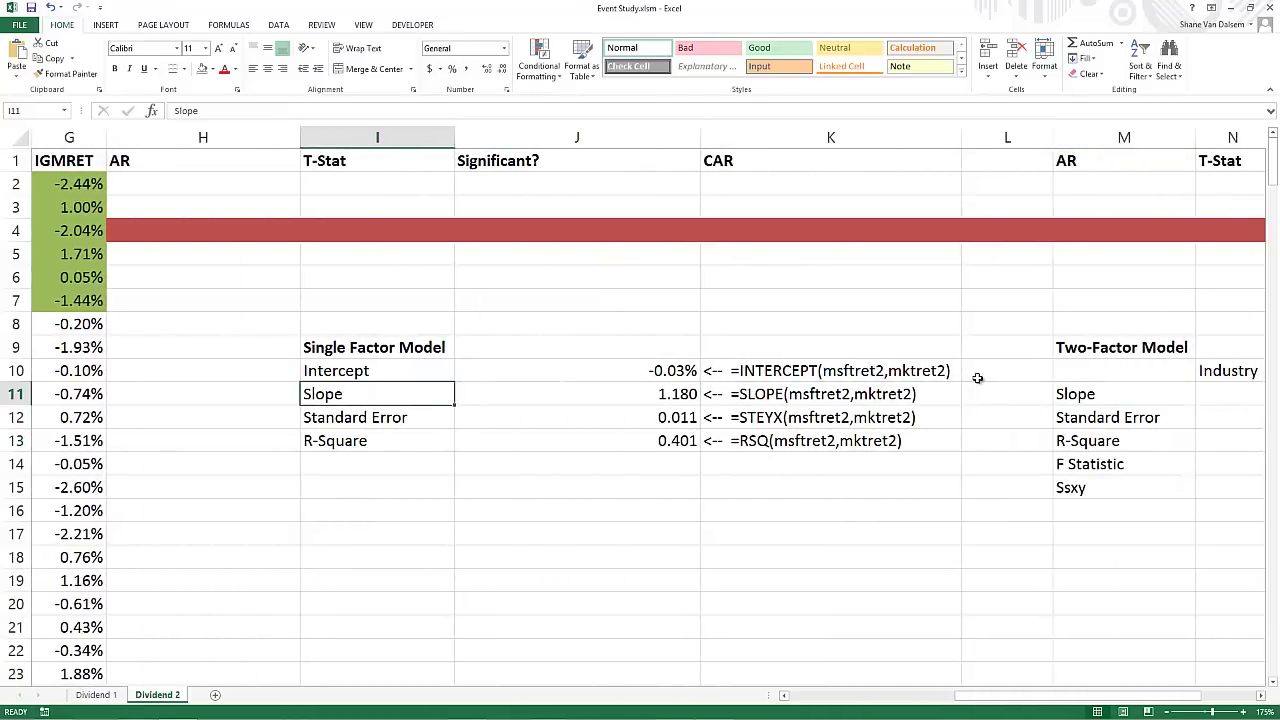
pyautogui.press('Up')
pyautogui.press('Up')
pyautogui.press('Up')
pyautogui.press('Up')
pyautogui.press('Up')
pyautogui.press('Up')
pyautogui.press('Up')
pyautogui.press('Up')
pyautogui.press('Up')
pyautogui.hscroll(-2, 977, 377)
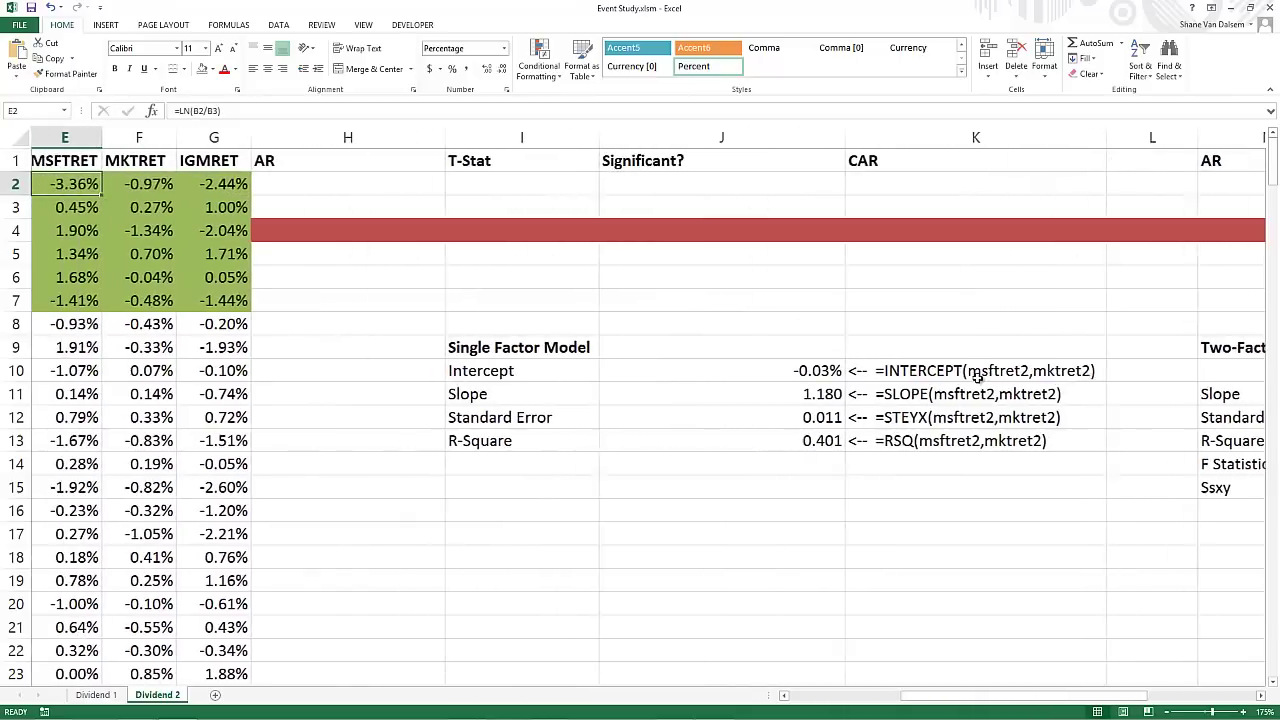
pyautogui.press('Right')
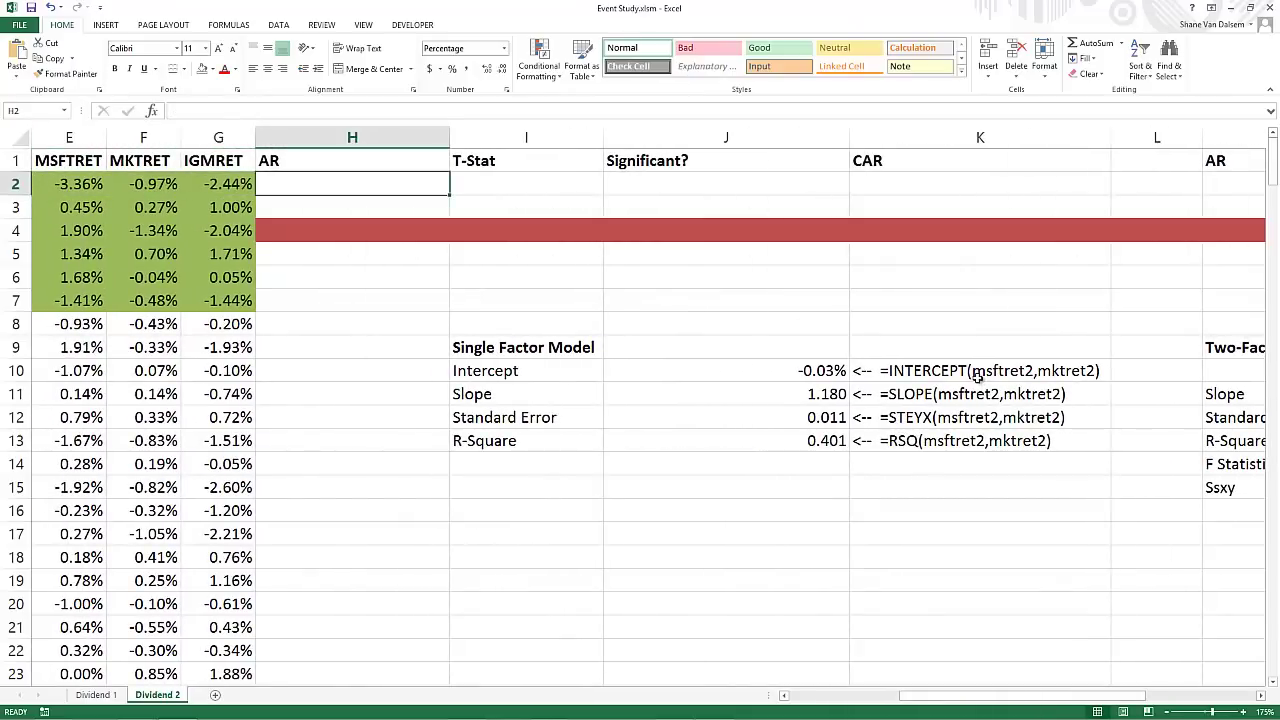
pyautogui.write('=')
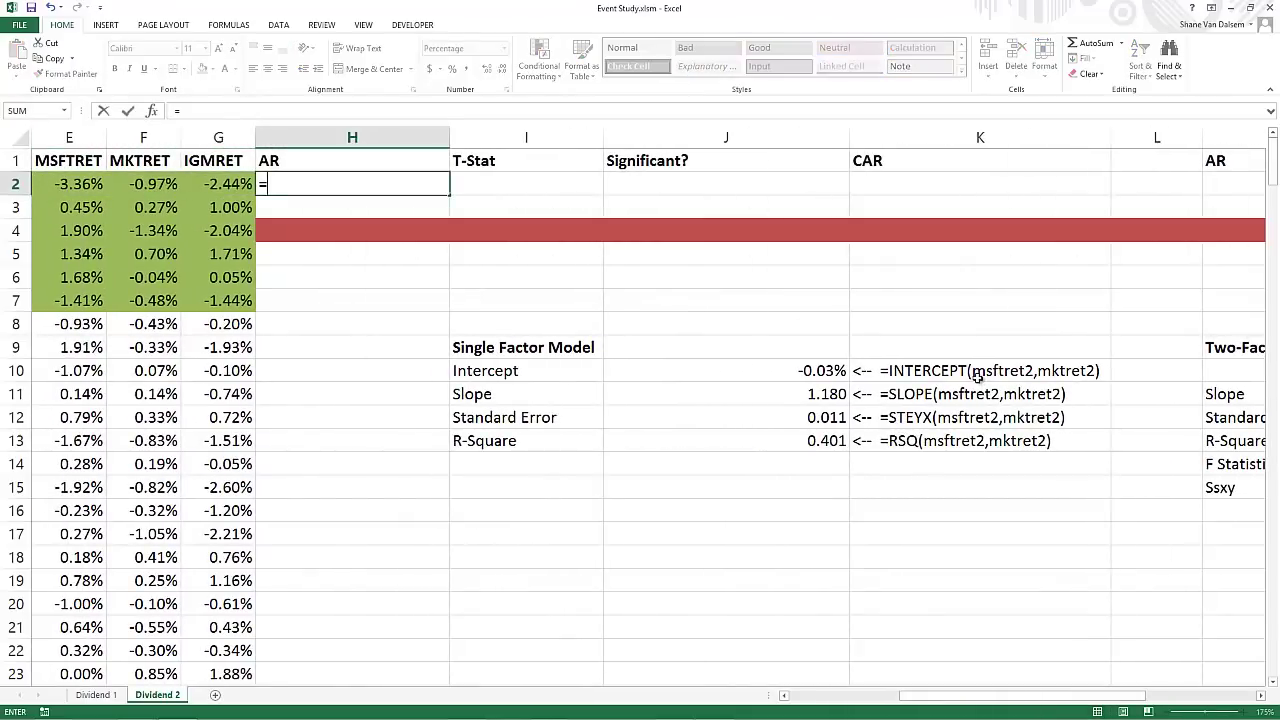
pyautogui.press('Left')
pyautogui.press('Left')
pyautogui.press('Left')
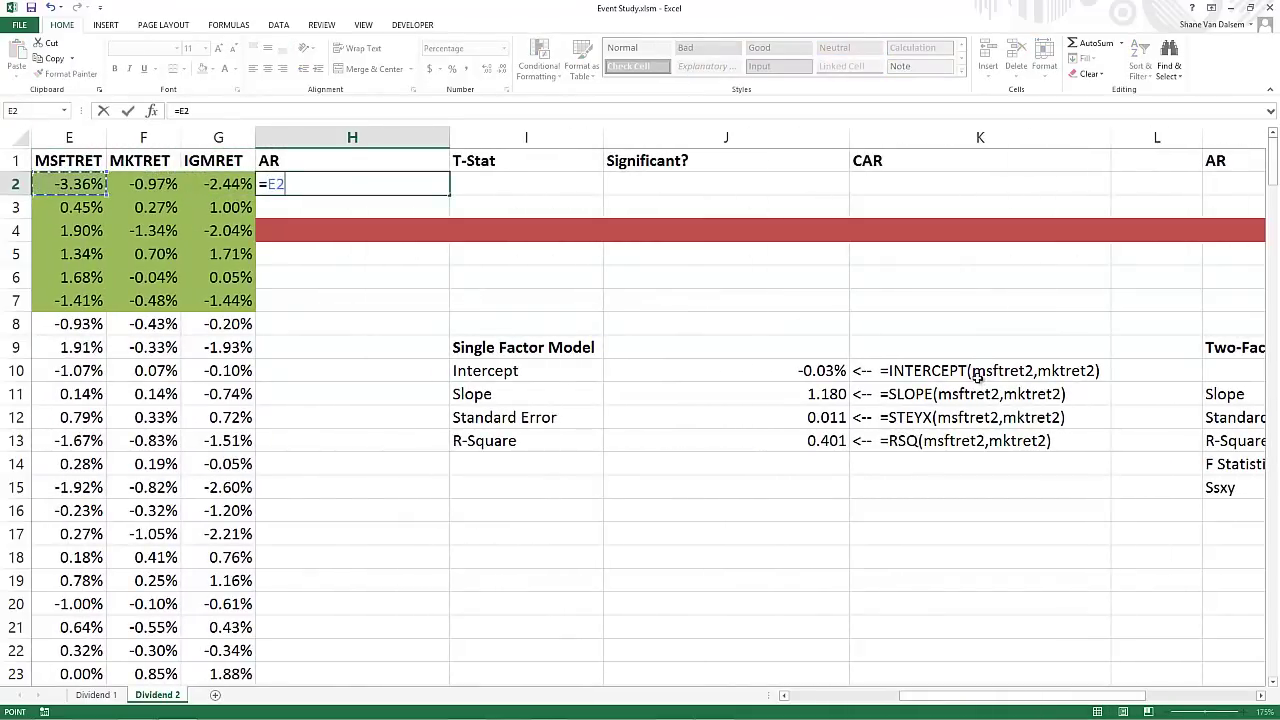
pyautogui.write('-(')
pyautogui.click(821, 372)
pyautogui.press('F4')
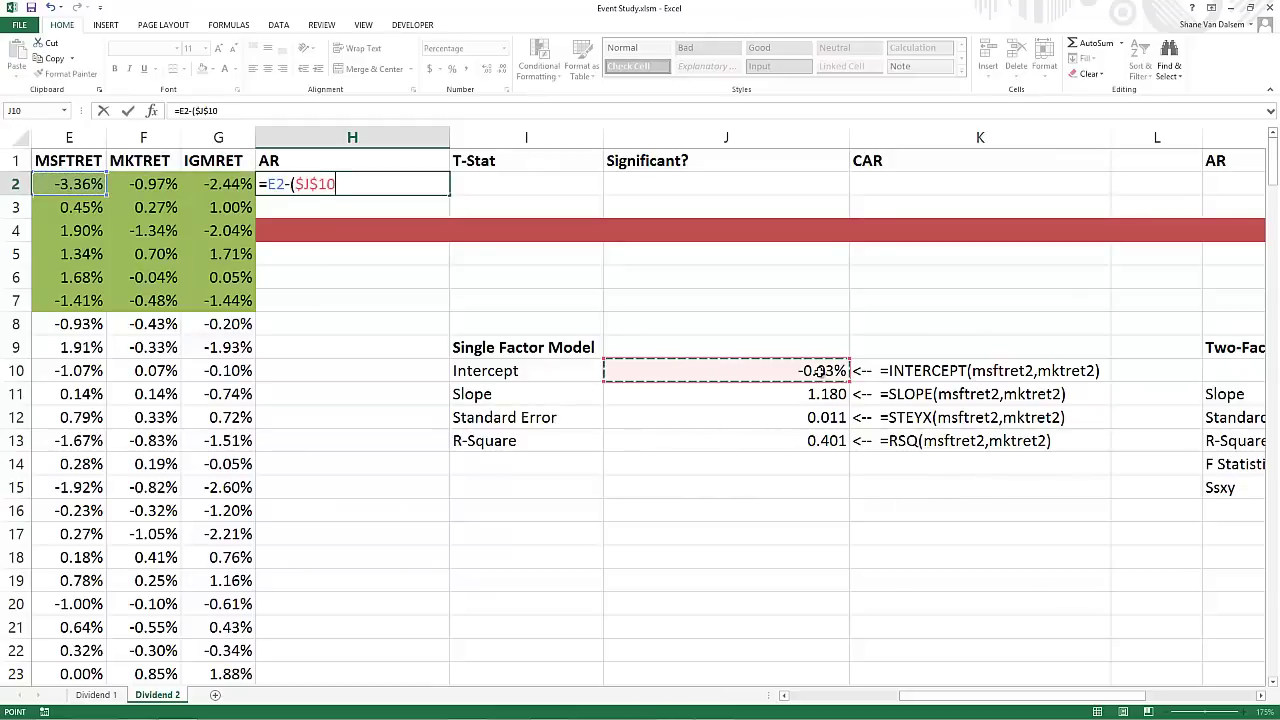
# Finish it as =E2-($J$10+$J$11*F2) and fill it down to H7
pyautogui.write('+')
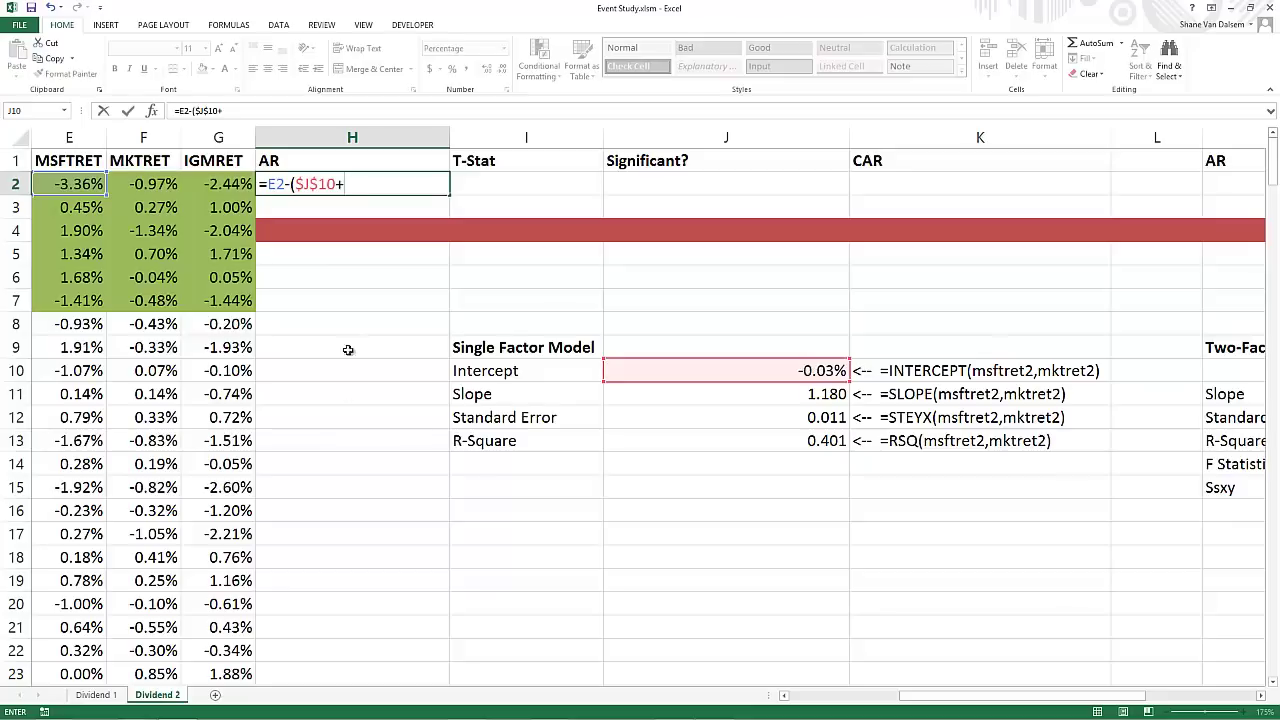
pyautogui.click(760, 397)
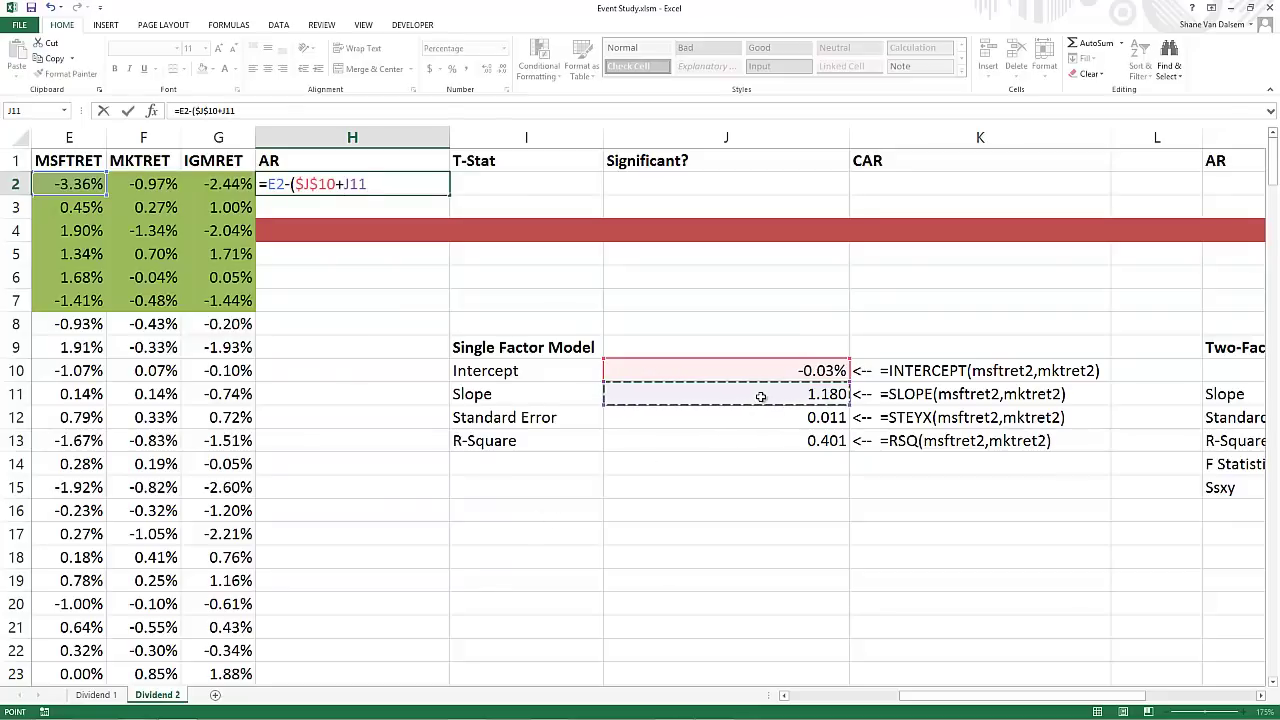
pyautogui.press('F4')
pyautogui.write('*')
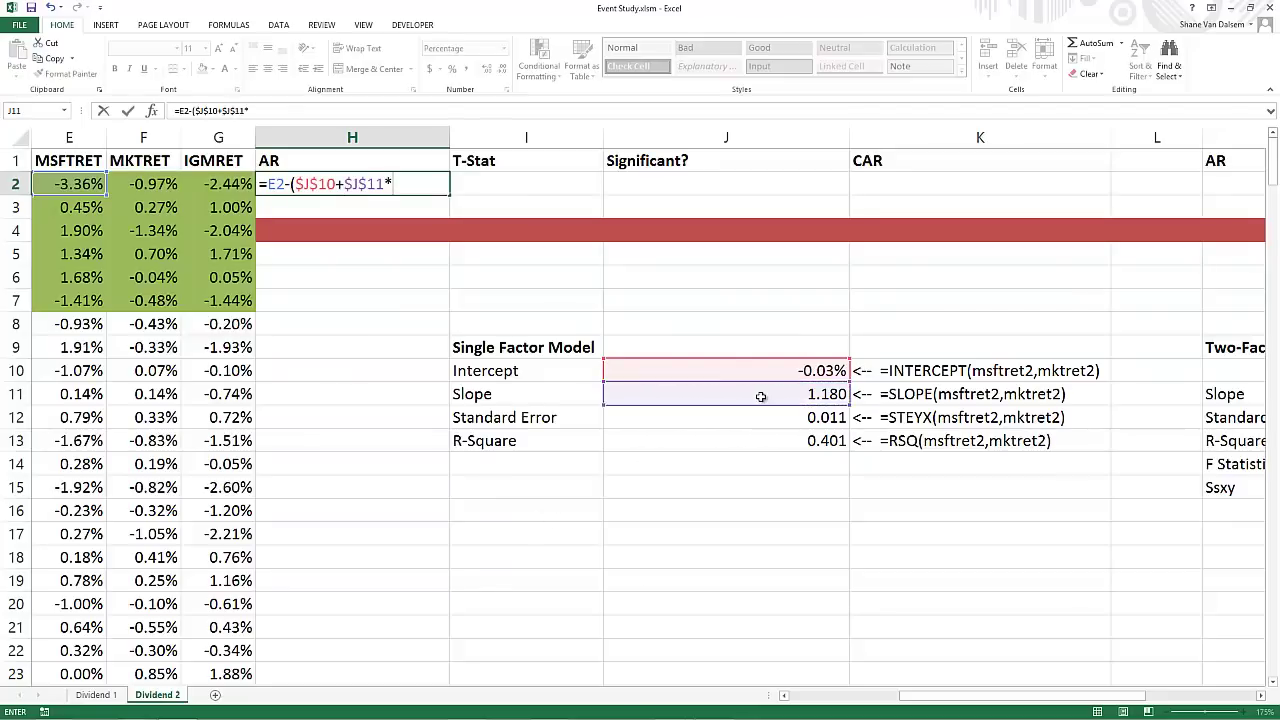
pyautogui.click(143, 190)
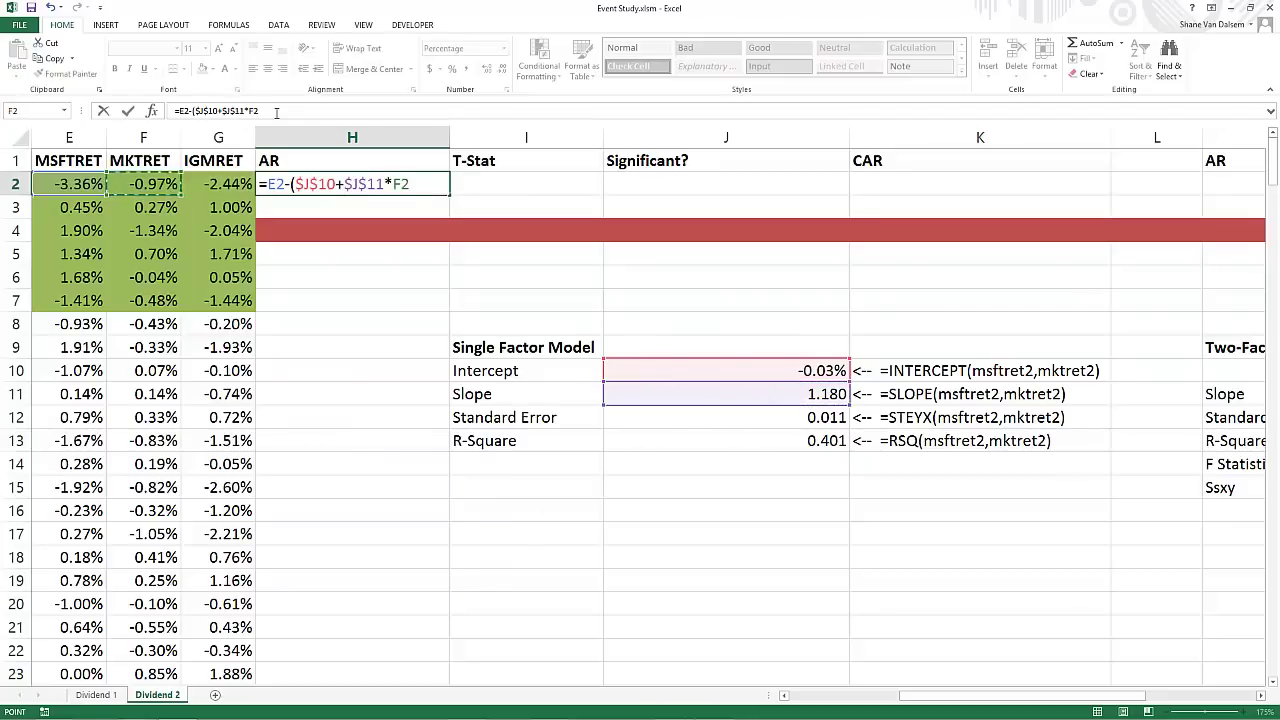
pyautogui.write(')')
pyautogui.hotkey('ctrl', 'Return')
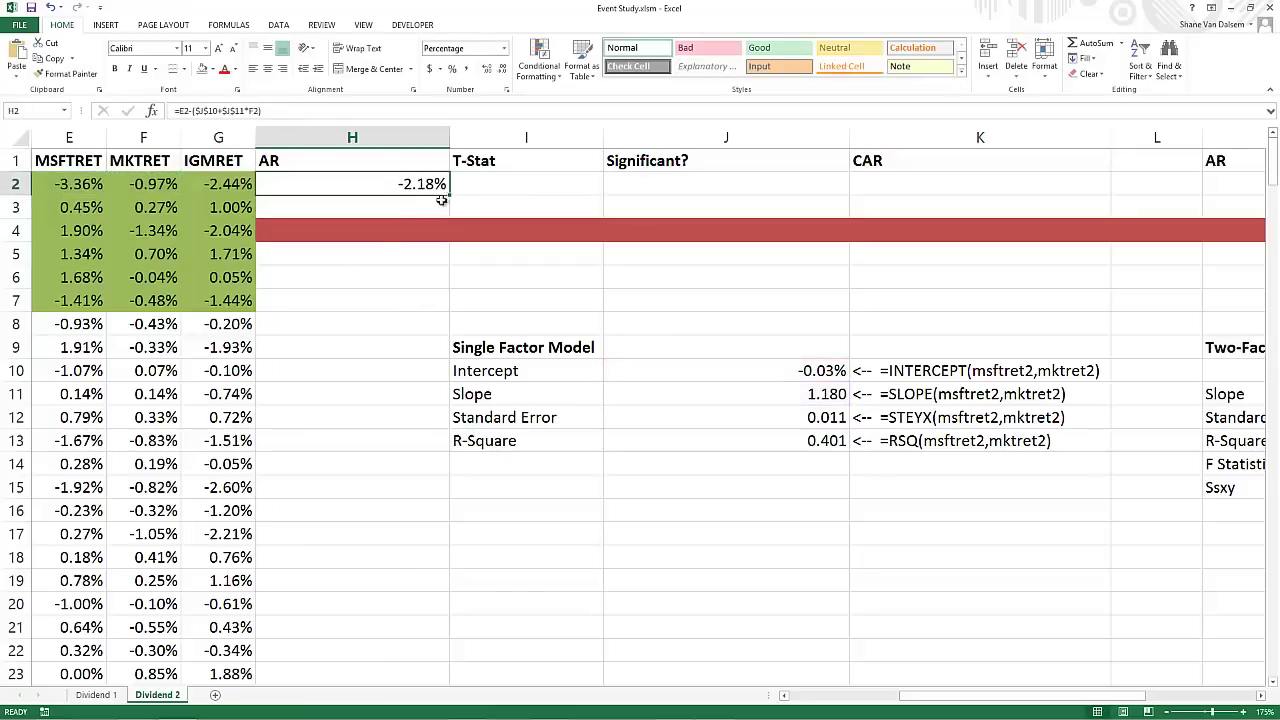
pyautogui.moveTo(450, 196); pyautogui.dragTo(442, 302)
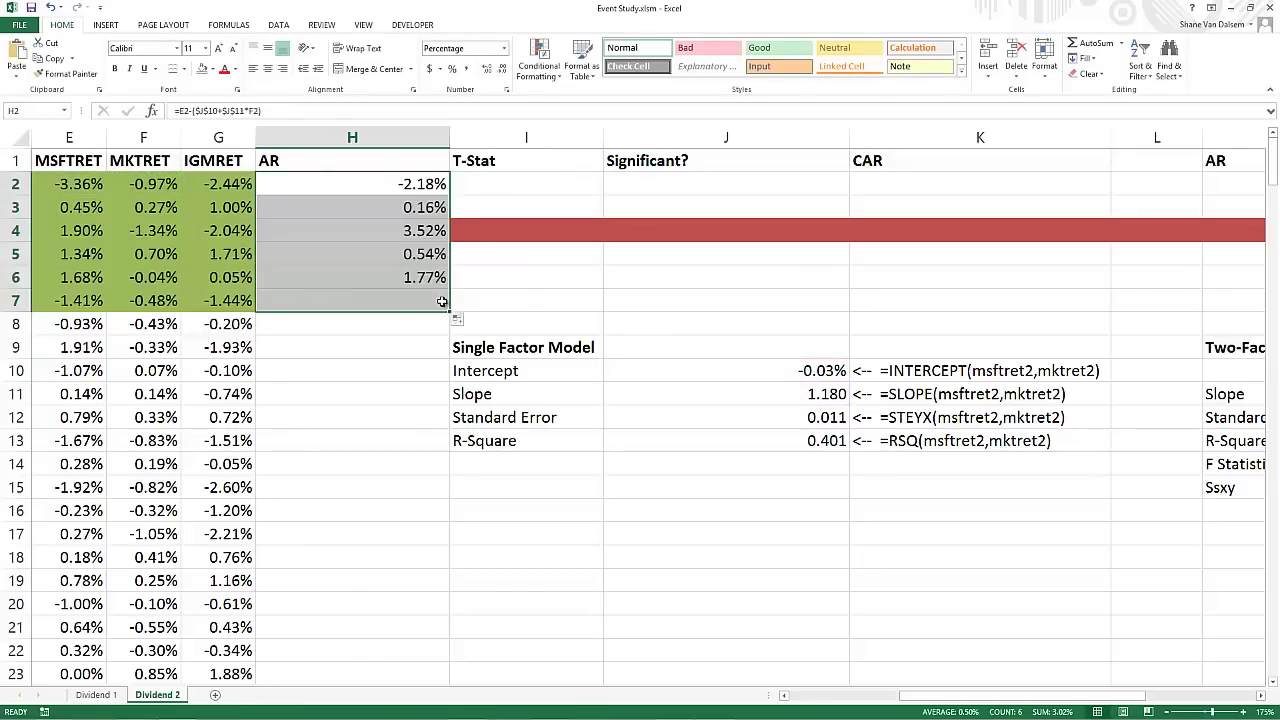
# Give the event-day abnormal return cell H4 a red fill
pyautogui.click(343, 228)
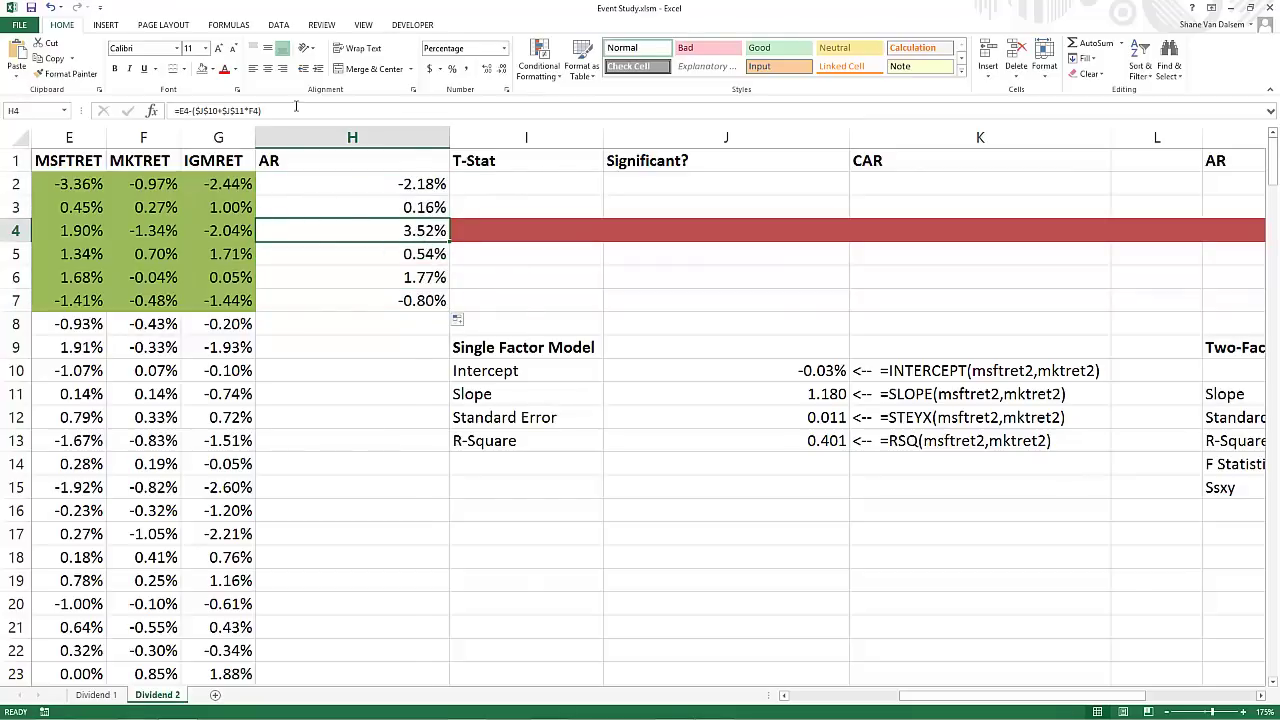
pyautogui.click(213, 69)
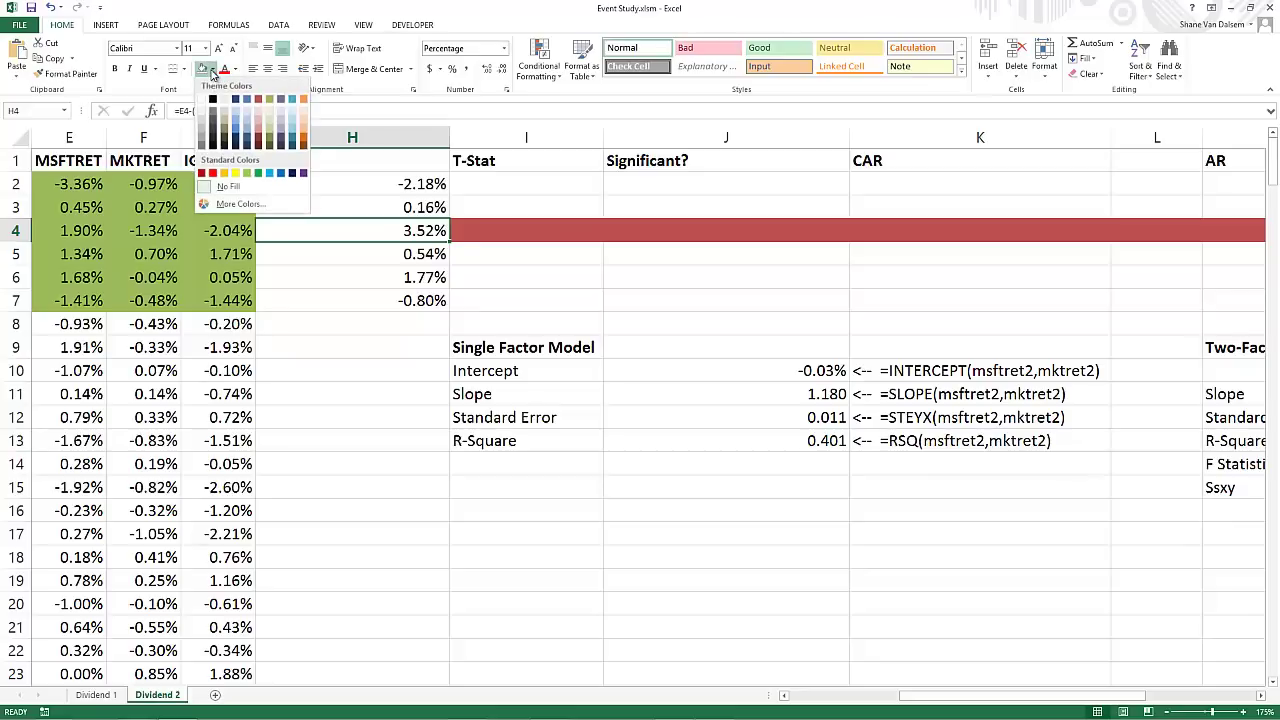
pyautogui.click(201, 173)
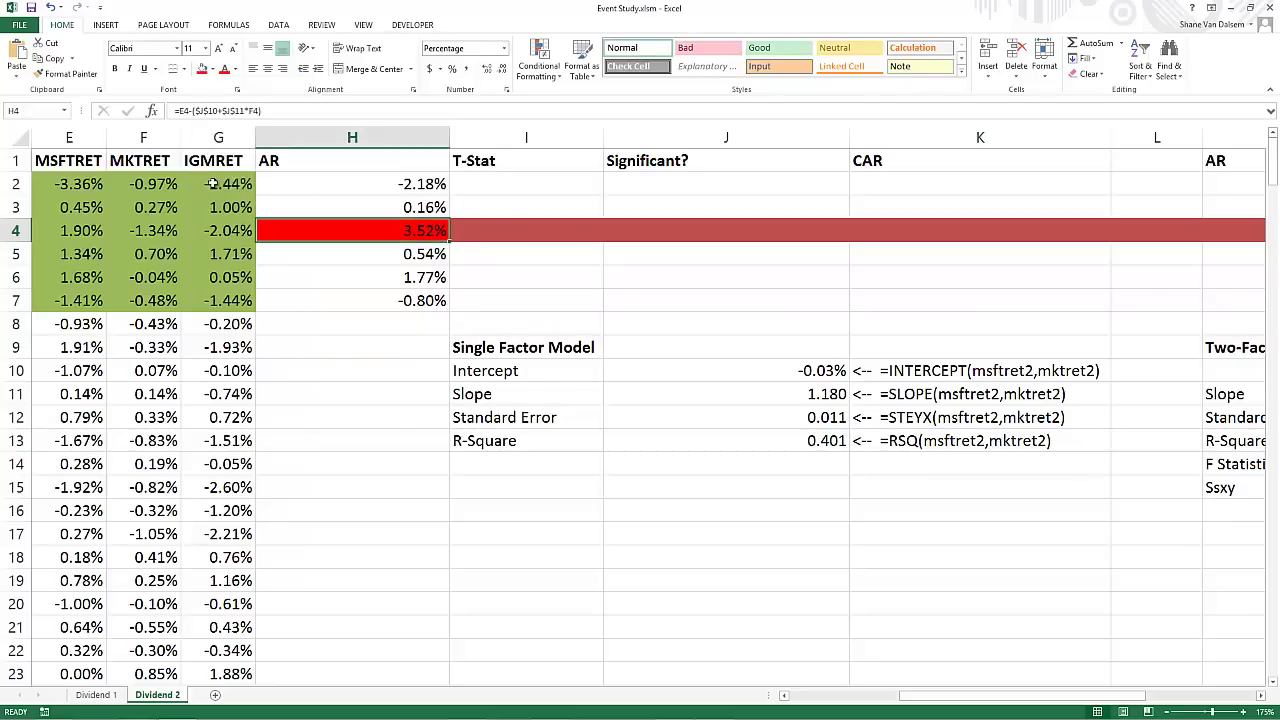
pyautogui.click(212, 69)
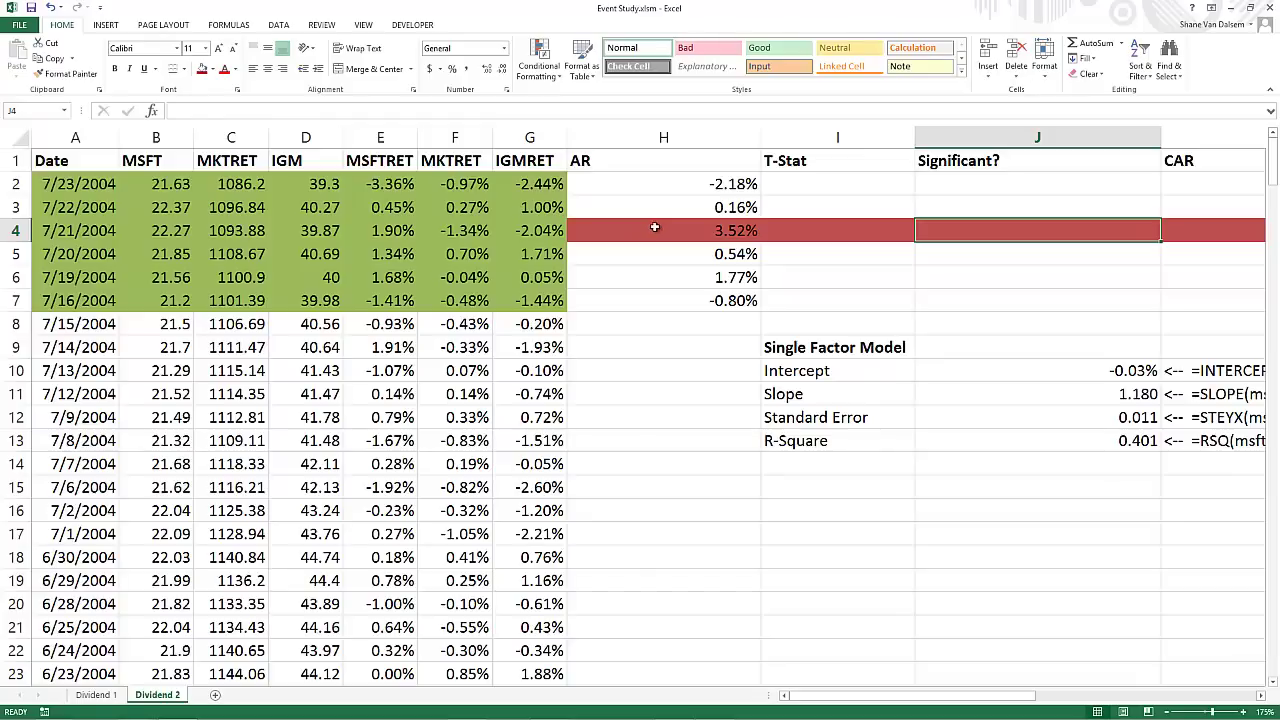
# Enter the T-stat formula =H2/$J$12 in I2
pyautogui.click(793, 184)
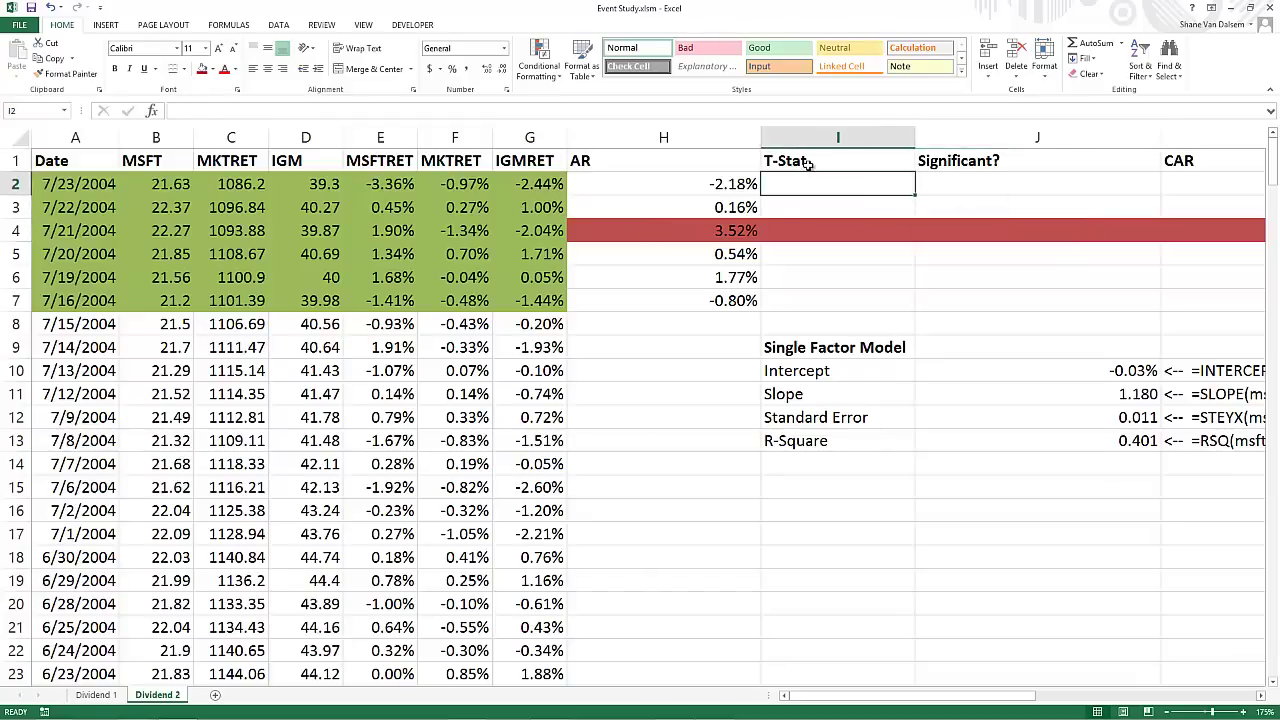
pyautogui.write('=')
pyautogui.press('Left')
pyautogui.write('/')
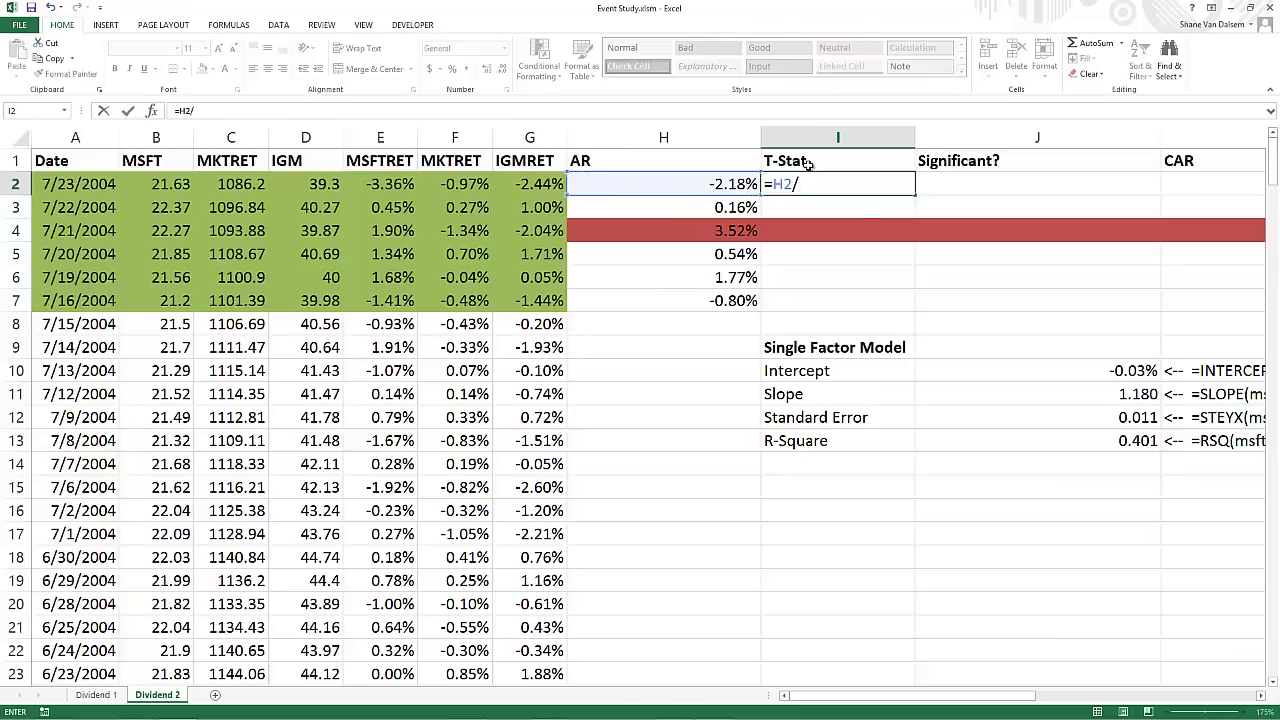
pyautogui.click(1146, 420)
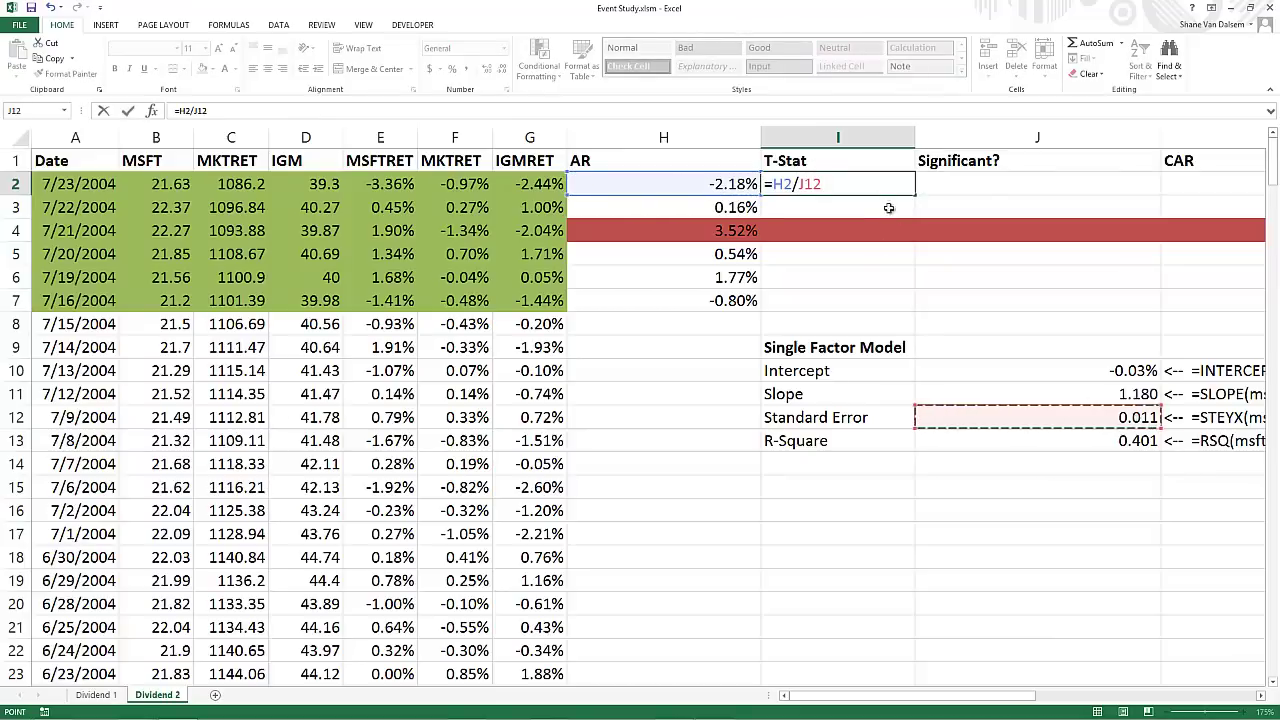
pyautogui.press('F4')
pyautogui.hotkey('ctrl', 'Return')
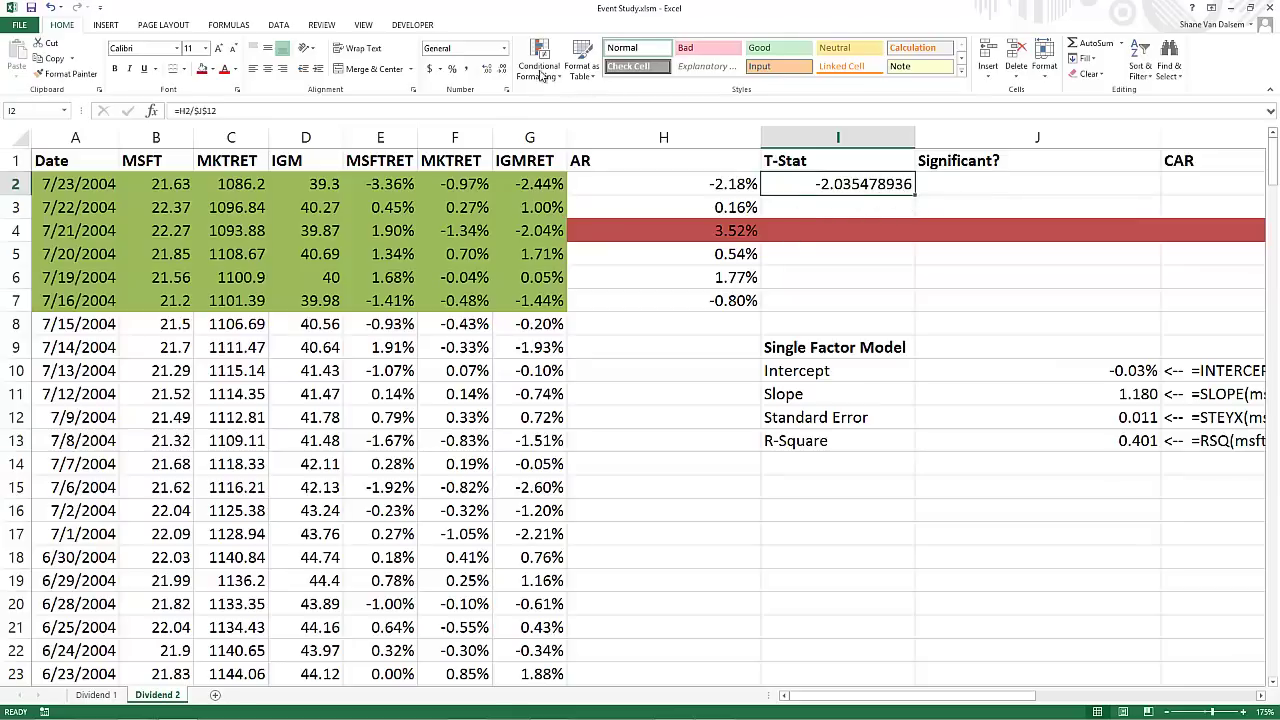
# Show I2 to two decimals and fill the T-stat formula down to I7
pyautogui.click(501, 69)
pyautogui.click(501, 69)
pyautogui.click(501, 69)
pyautogui.click(501, 69)
pyautogui.click(501, 69)
pyautogui.click(501, 69)
pyautogui.click(501, 69)
pyautogui.moveTo(915, 197); pyautogui.dragTo(908, 304)
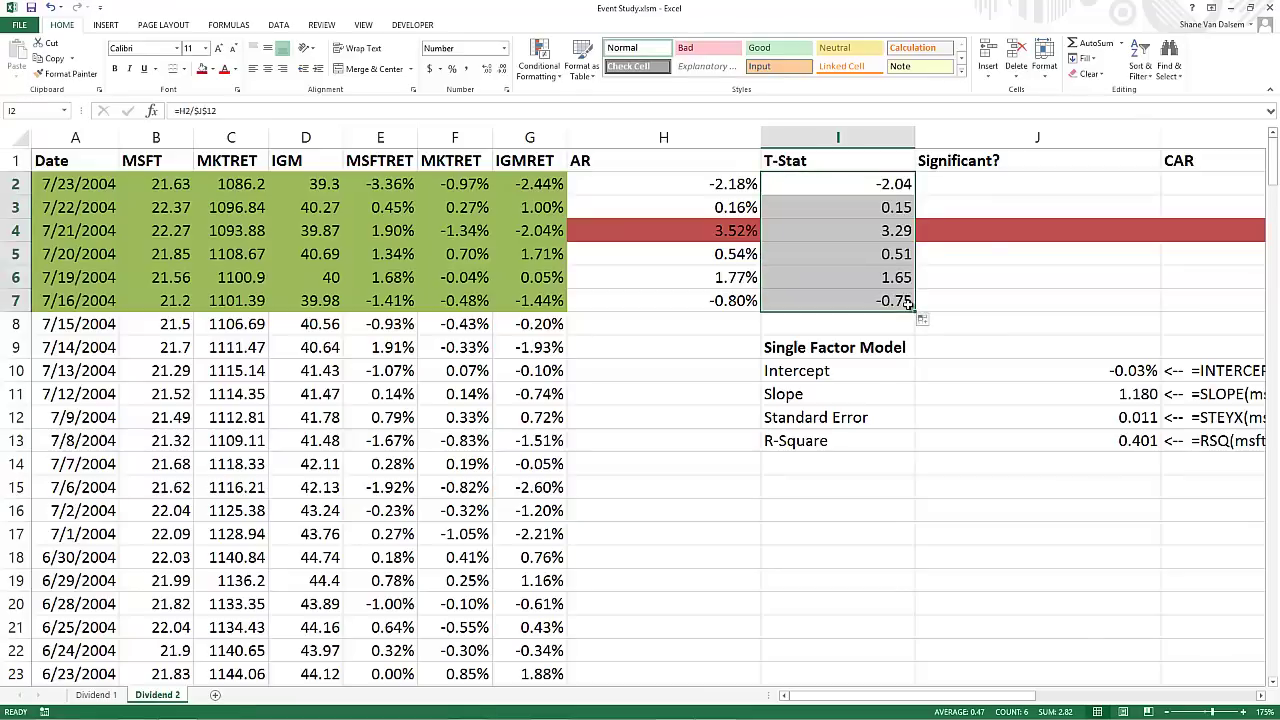
pyautogui.click(845, 225)
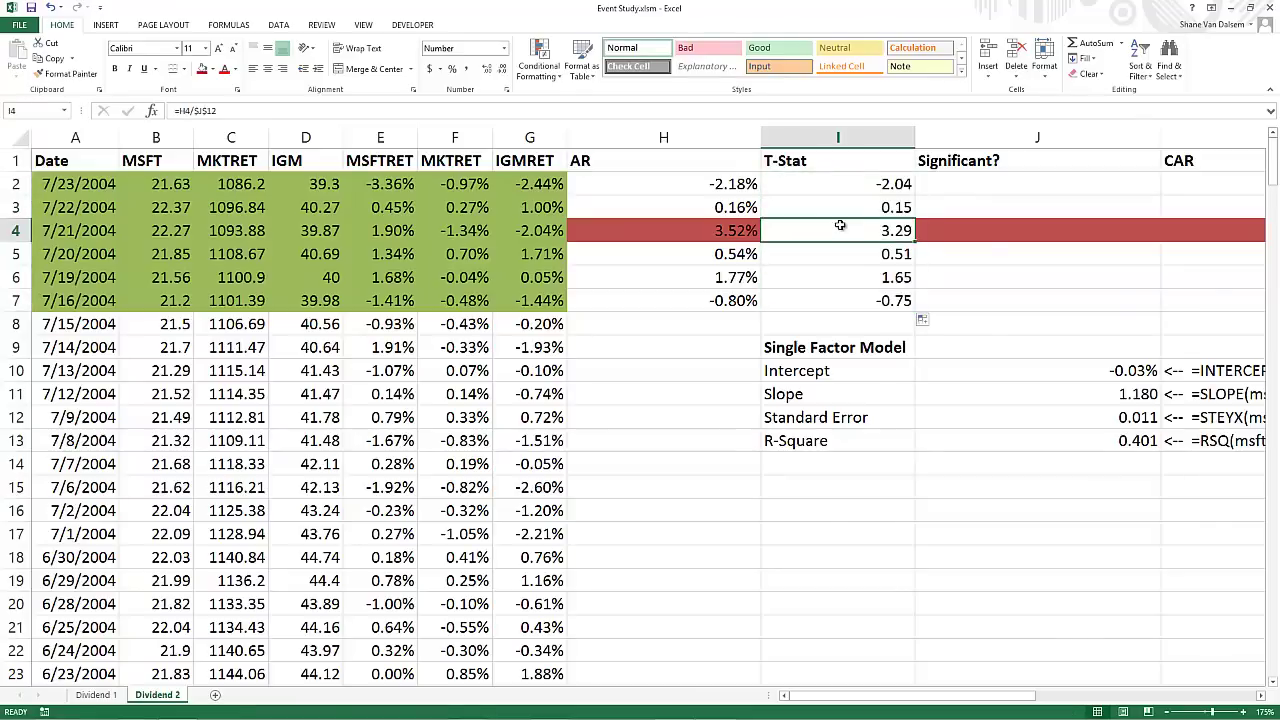
# Type the significance test =IF((ABS(I2))>1.96,"Yes","No") in J2
pyautogui.click(930, 182)
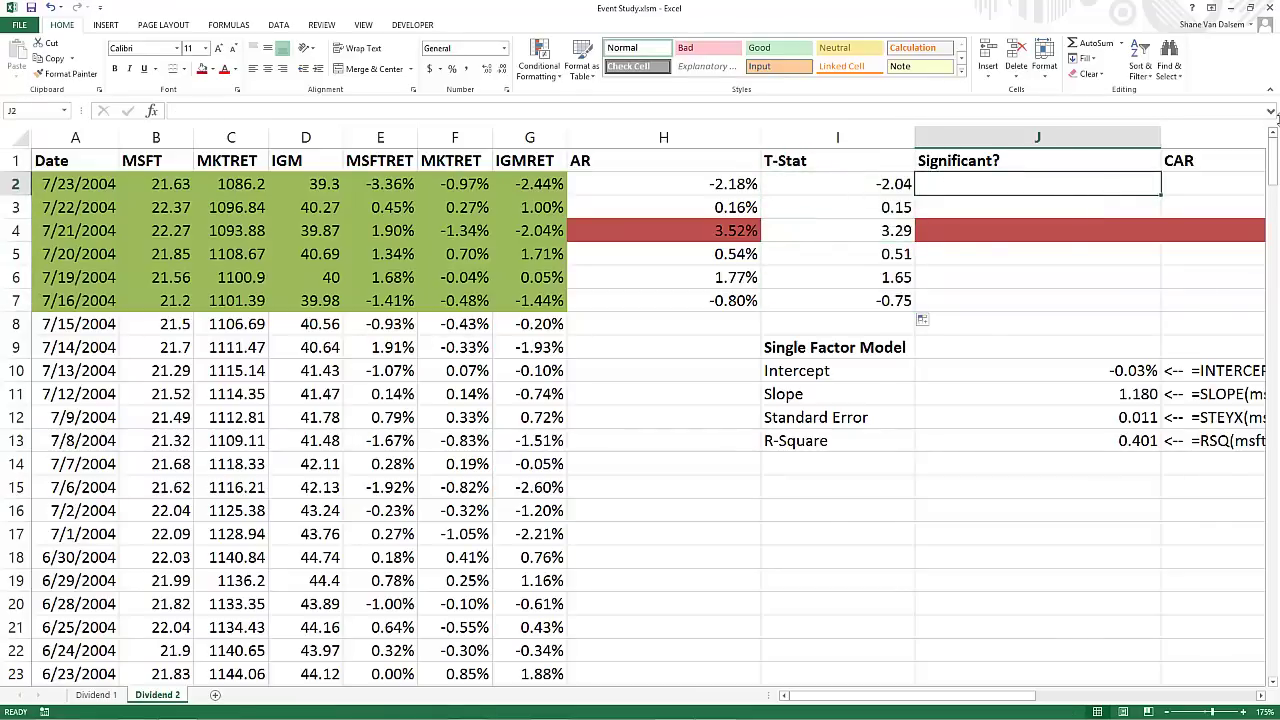
pyautogui.write('=if(')
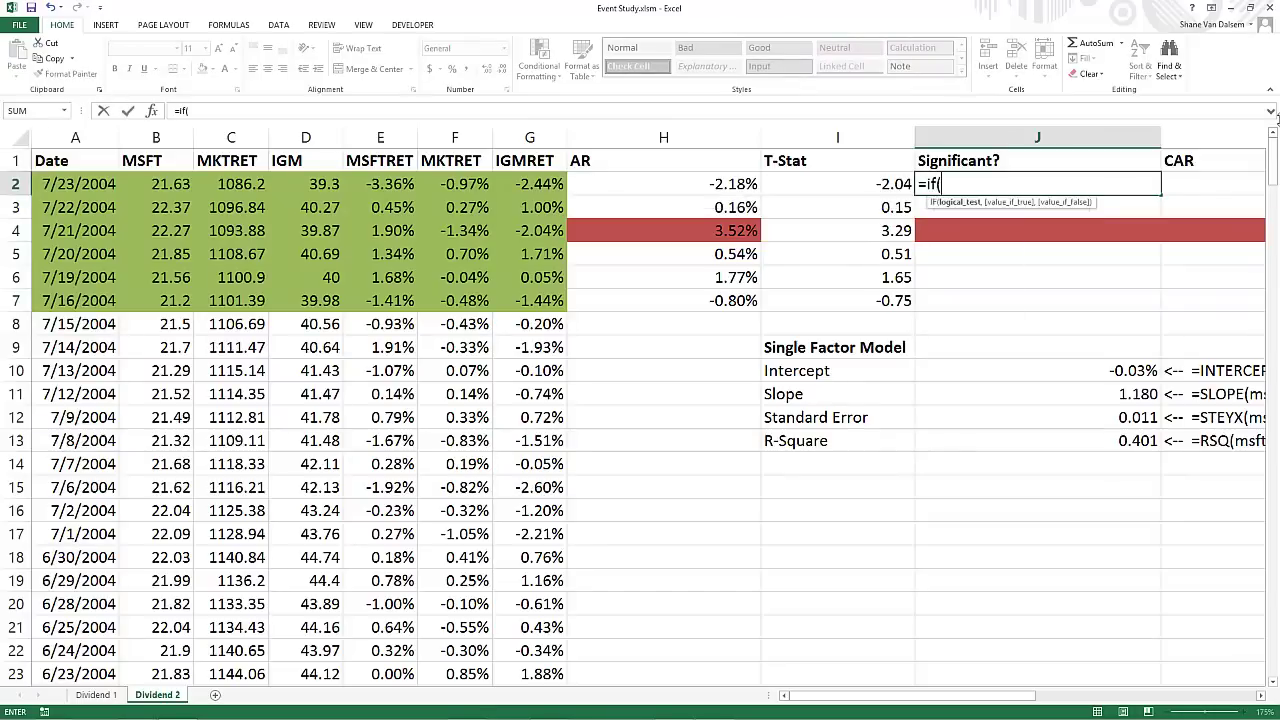
pyautogui.write('(abs(')
pyautogui.press('Left')
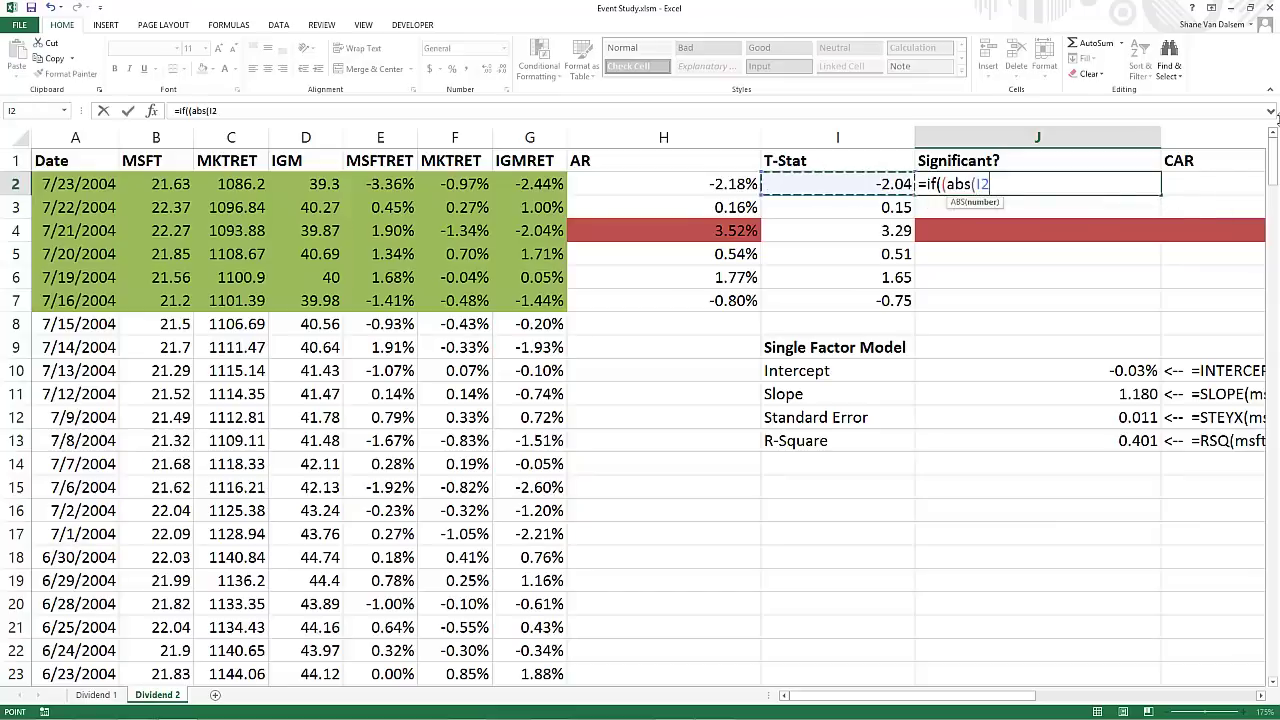
pyautogui.write(')>')
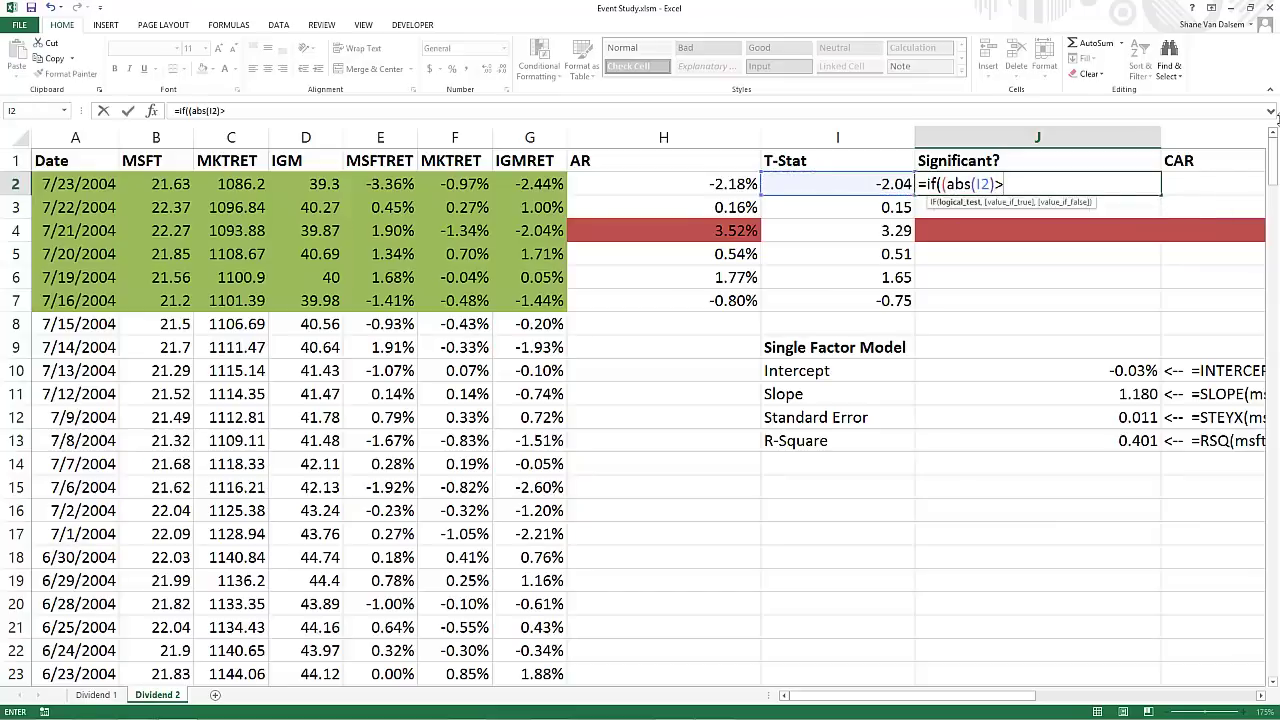
pyautogui.write('1.96,"Yes","No')
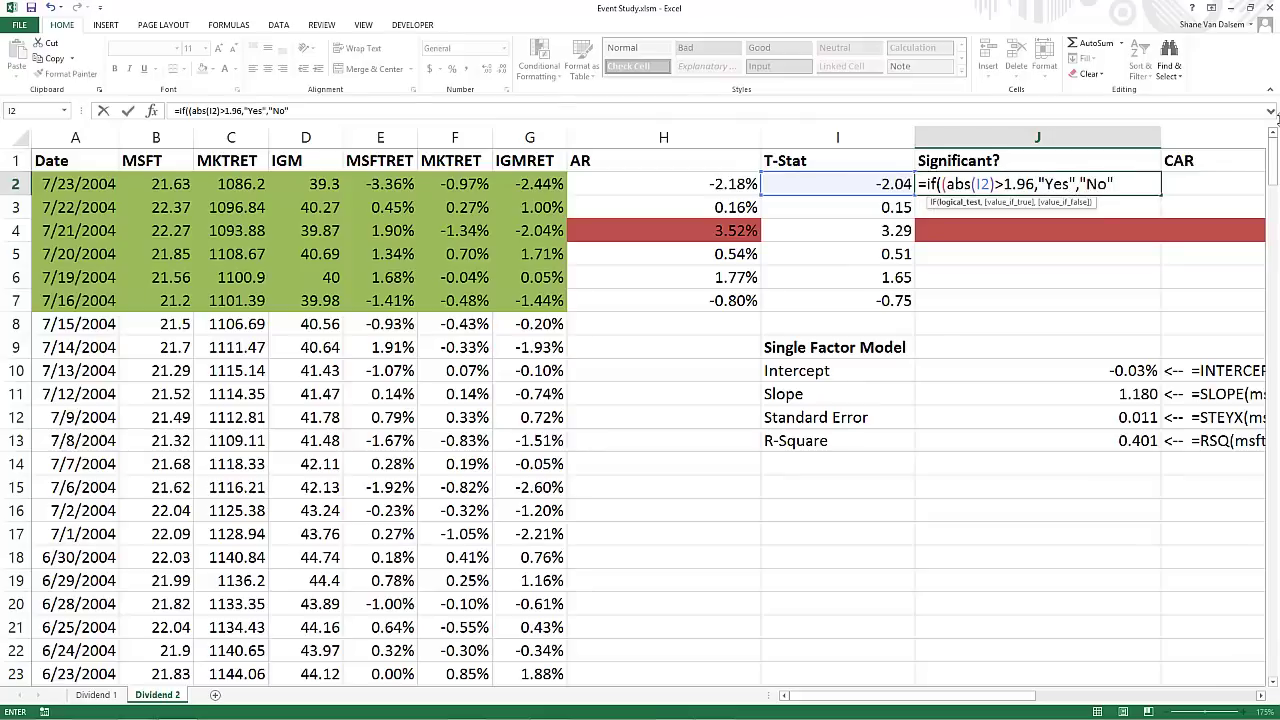
pyautogui.press('Return')
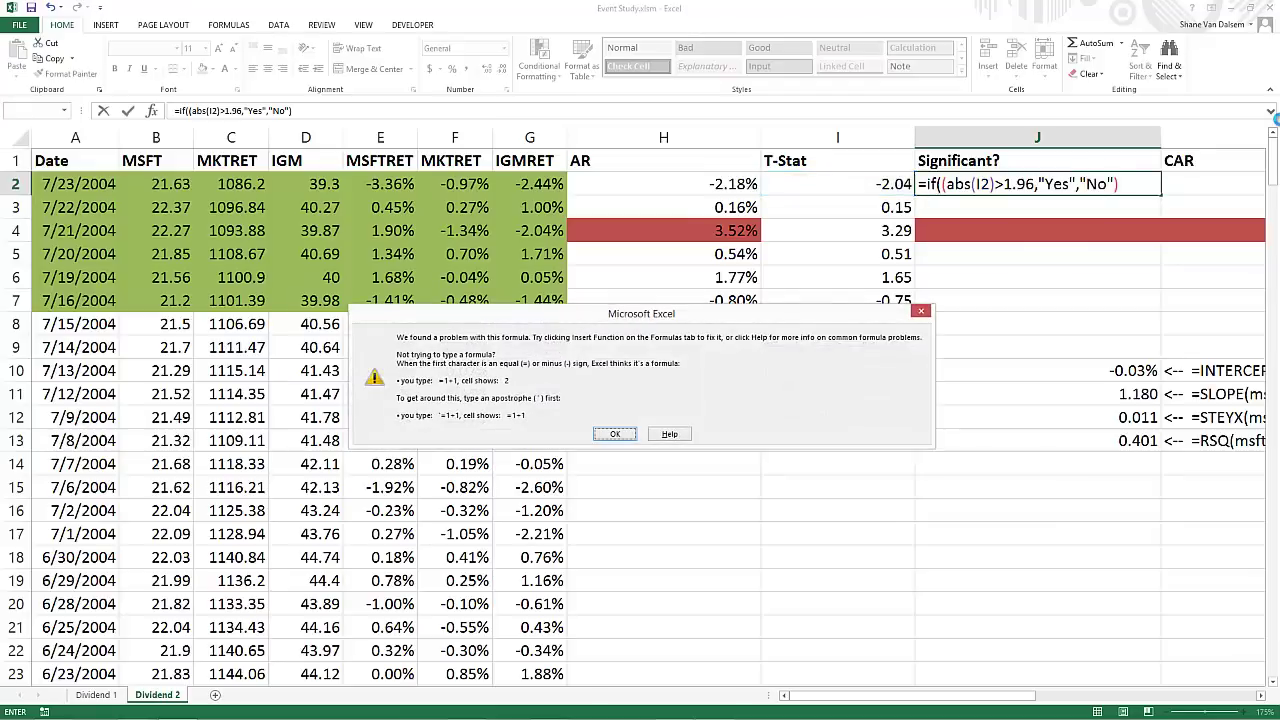
# Add the missing closing parenthesis and fill the Yes/No test down to J7
pyautogui.press('Return')
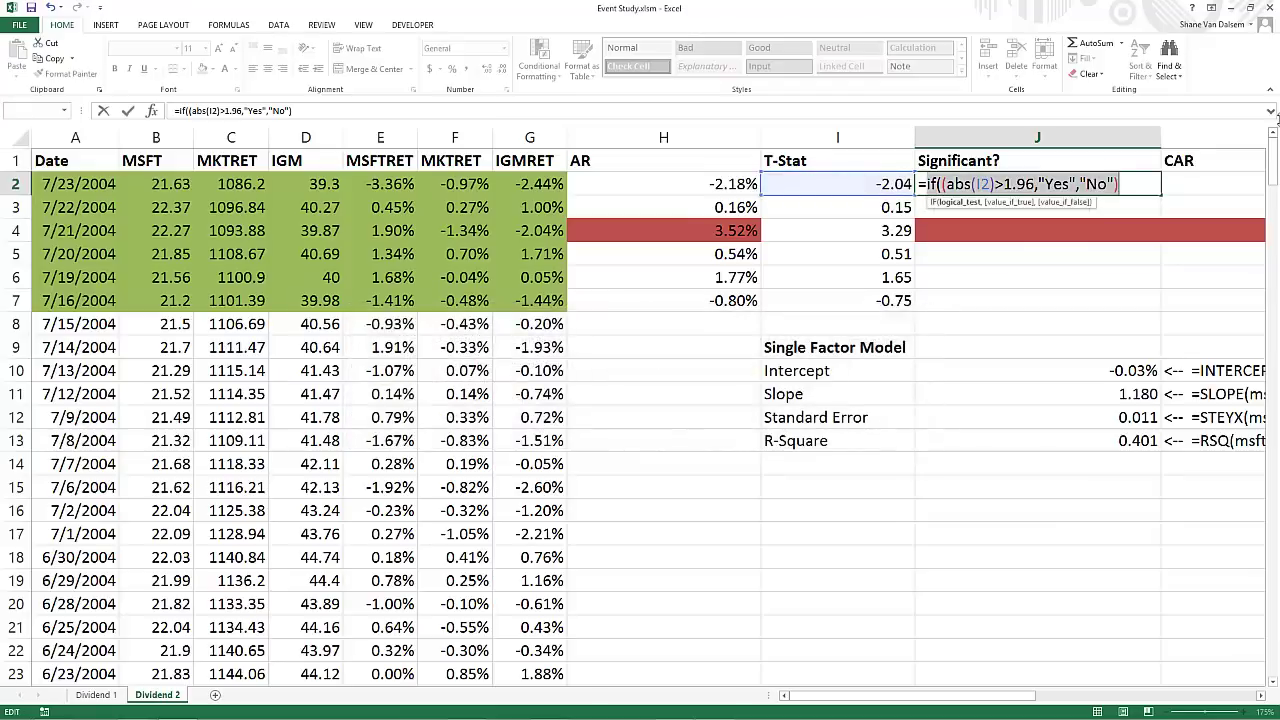
pyautogui.press('End')
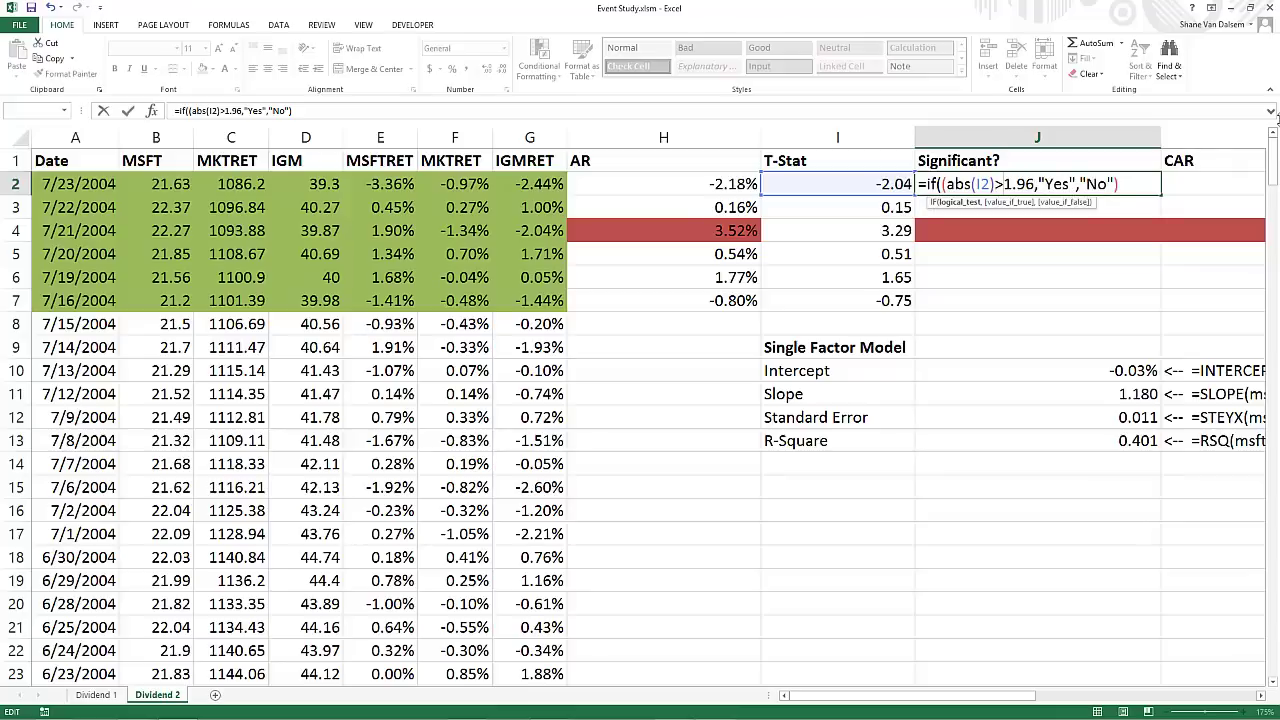
pyautogui.write(')')
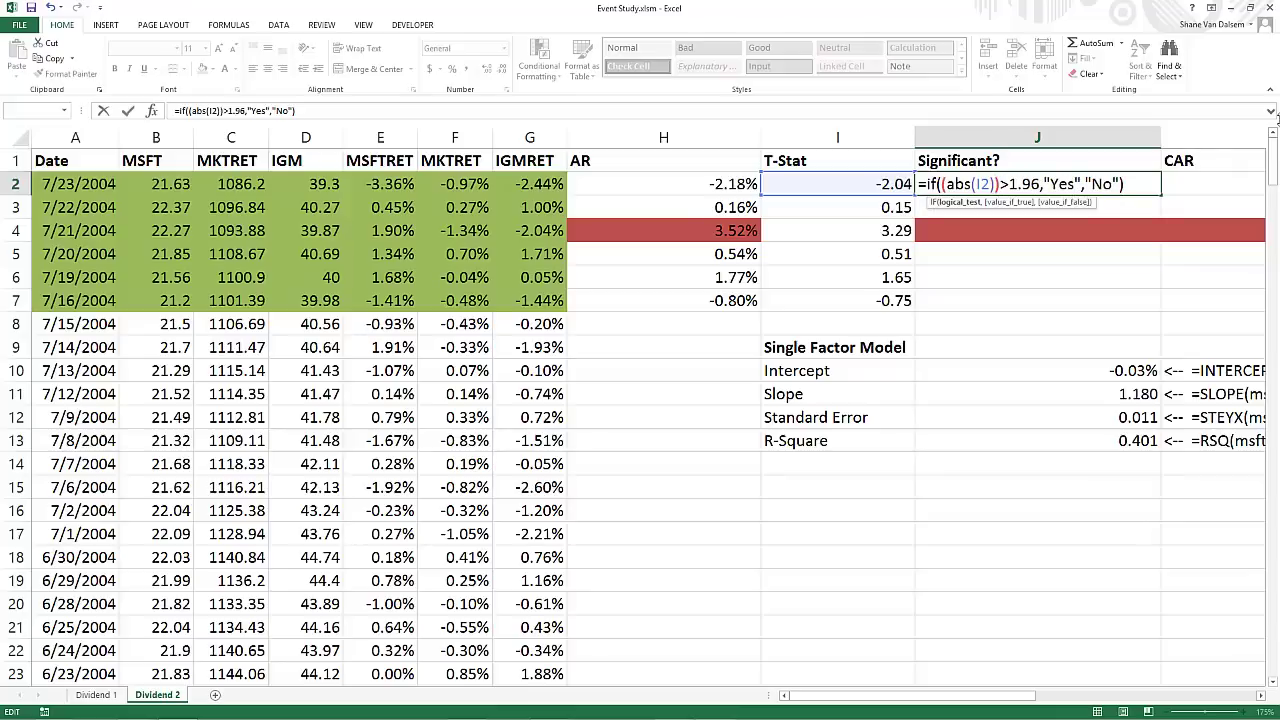
pyautogui.press('Return')
pyautogui.press('Up')
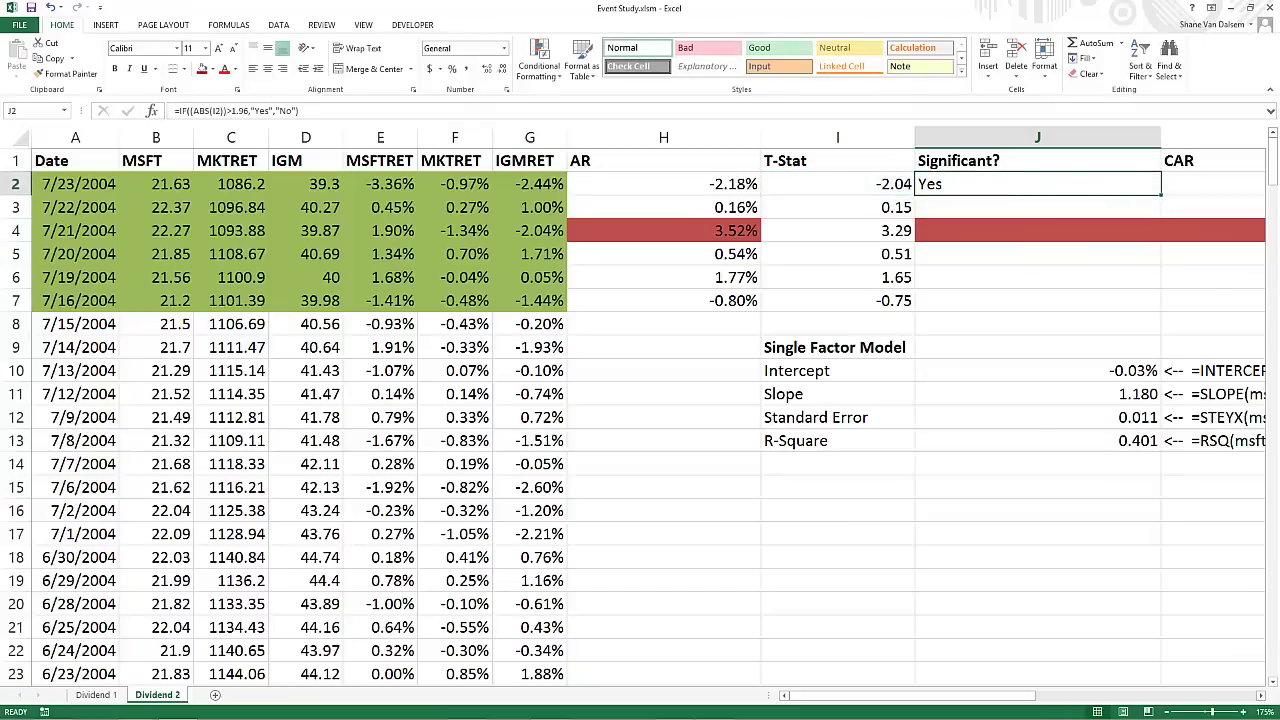
pyautogui.moveTo(1158, 198); pyautogui.dragTo(1134, 304)
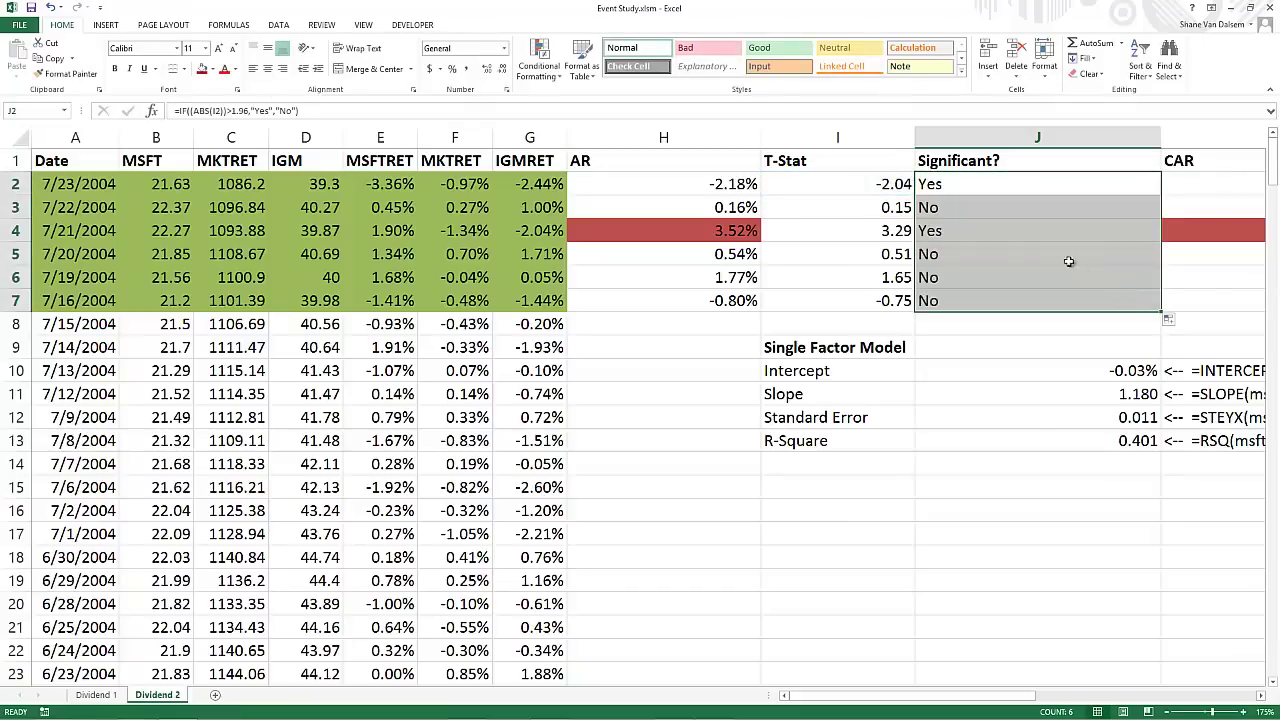
pyautogui.click(726, 232)
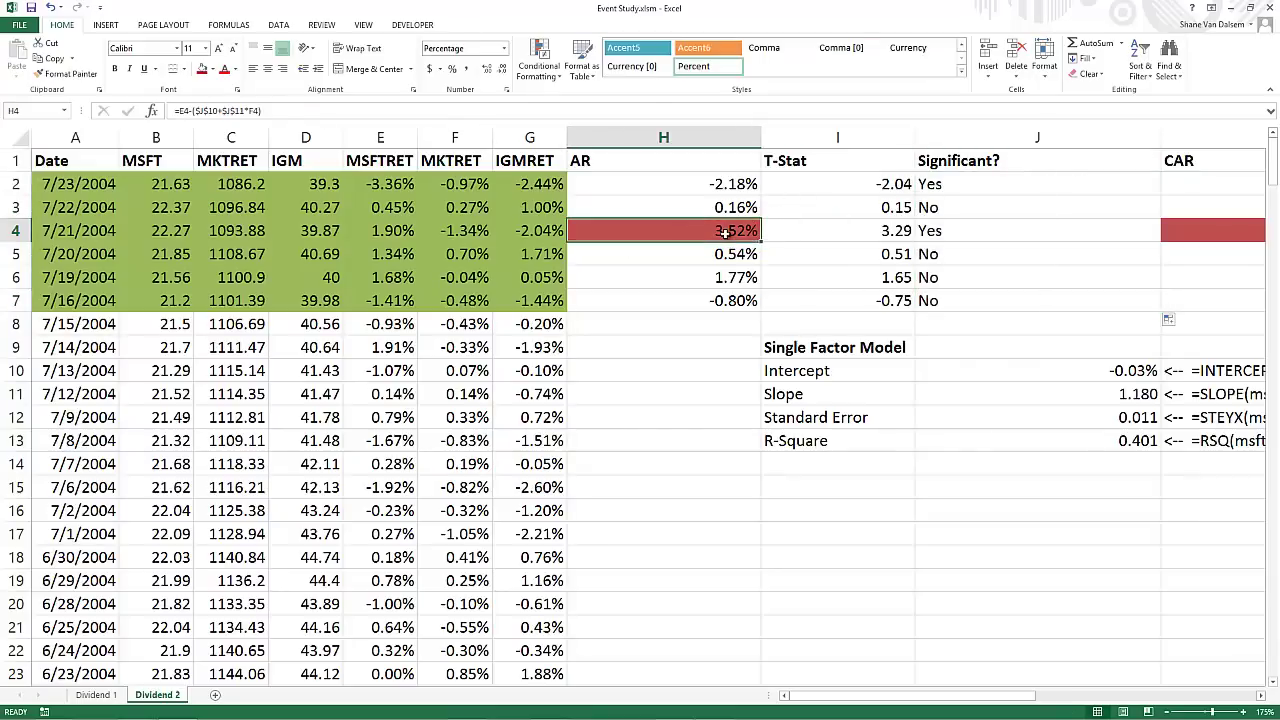
pyautogui.press('Left')
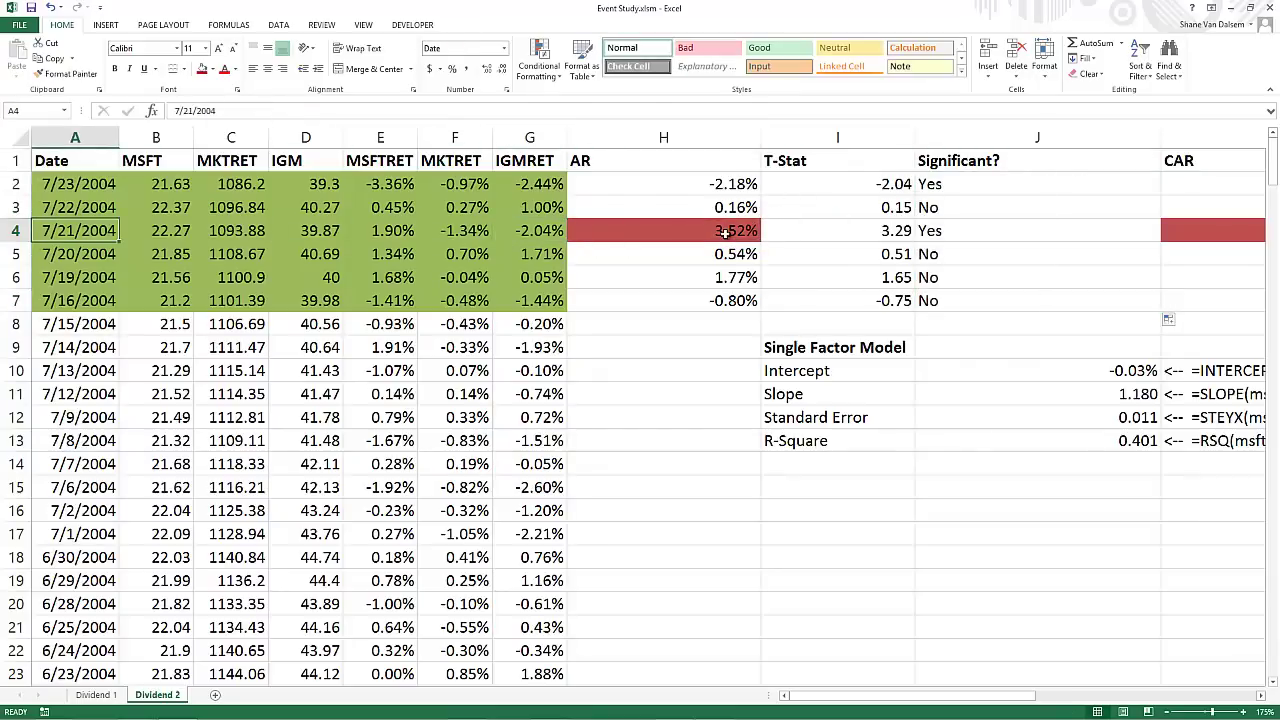
pyautogui.press('Right')
pyautogui.press('Right')
pyautogui.press('Right')
pyautogui.press('Right')
pyautogui.press('Right')
pyautogui.press('Right')
pyautogui.press('Right')
pyautogui.press('Right')
pyautogui.press('Up')
pyautogui.press('Up')
pyautogui.press('Up')
pyautogui.press('Down')
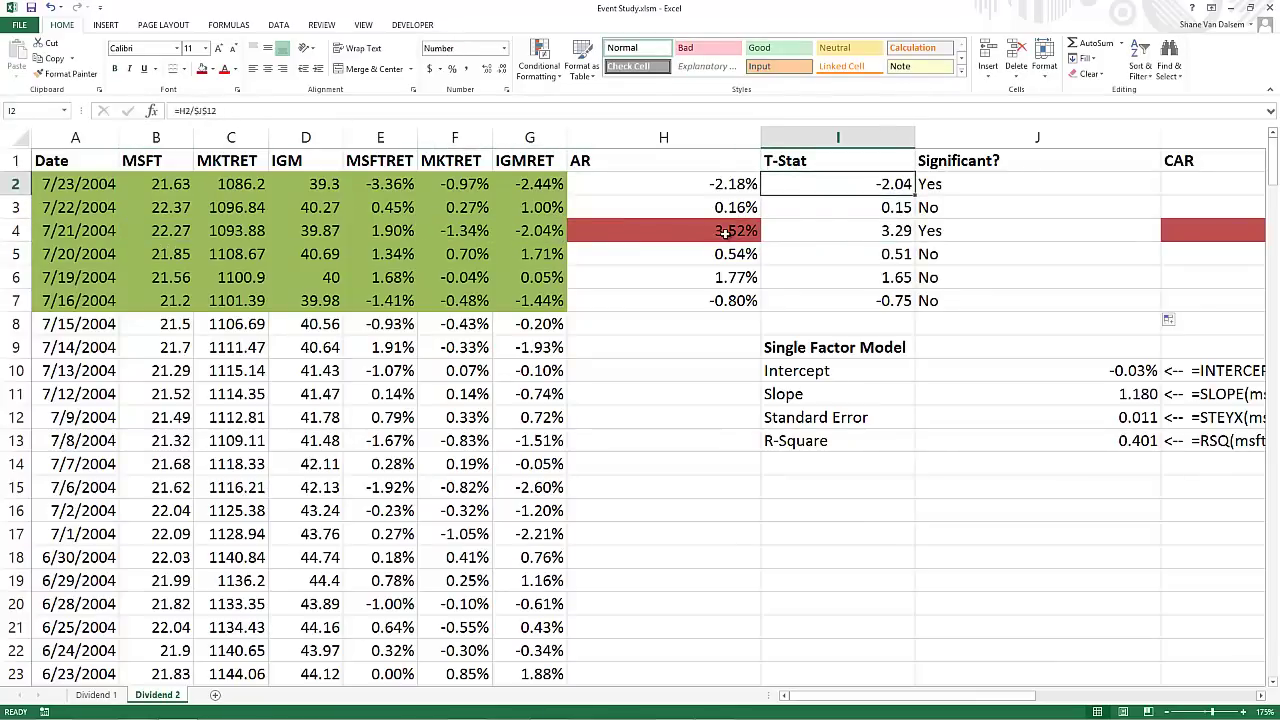
pyautogui.press('Left')
pyautogui.press('Down')
pyautogui.press('Down')
pyautogui.press('Up')
pyautogui.press('Up')
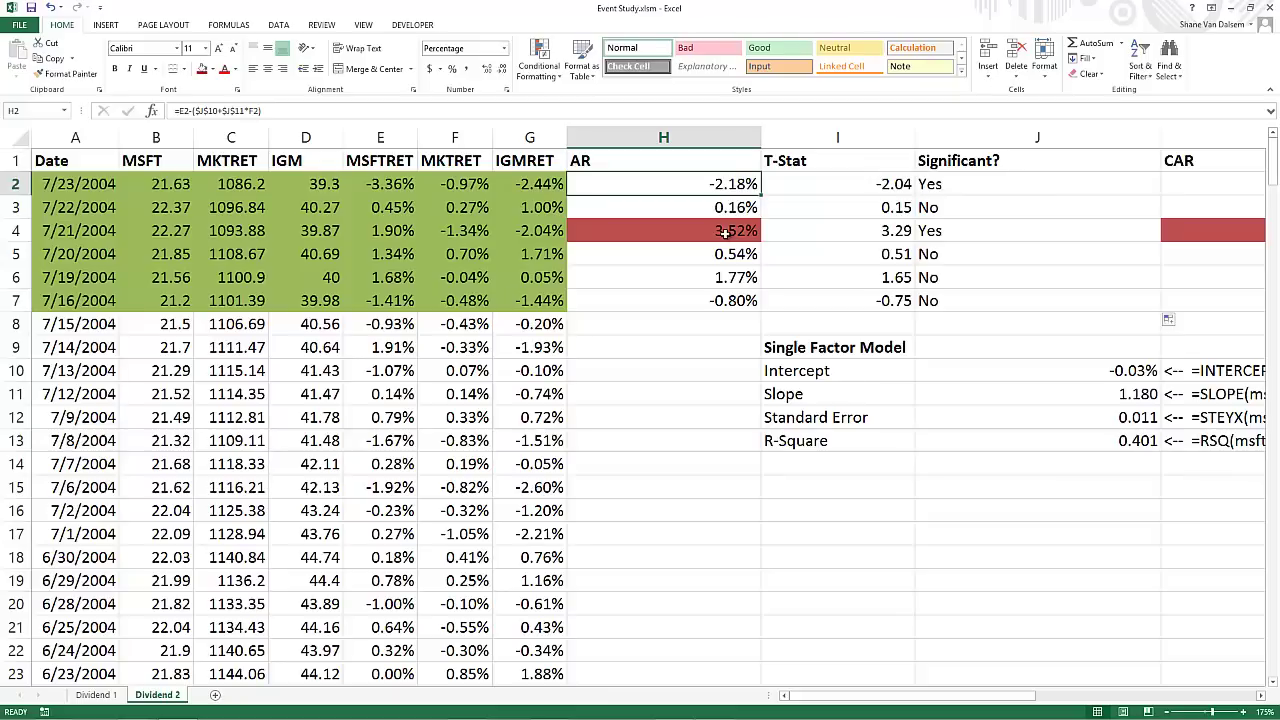
pyautogui.press('Down')
pyautogui.press('Down')
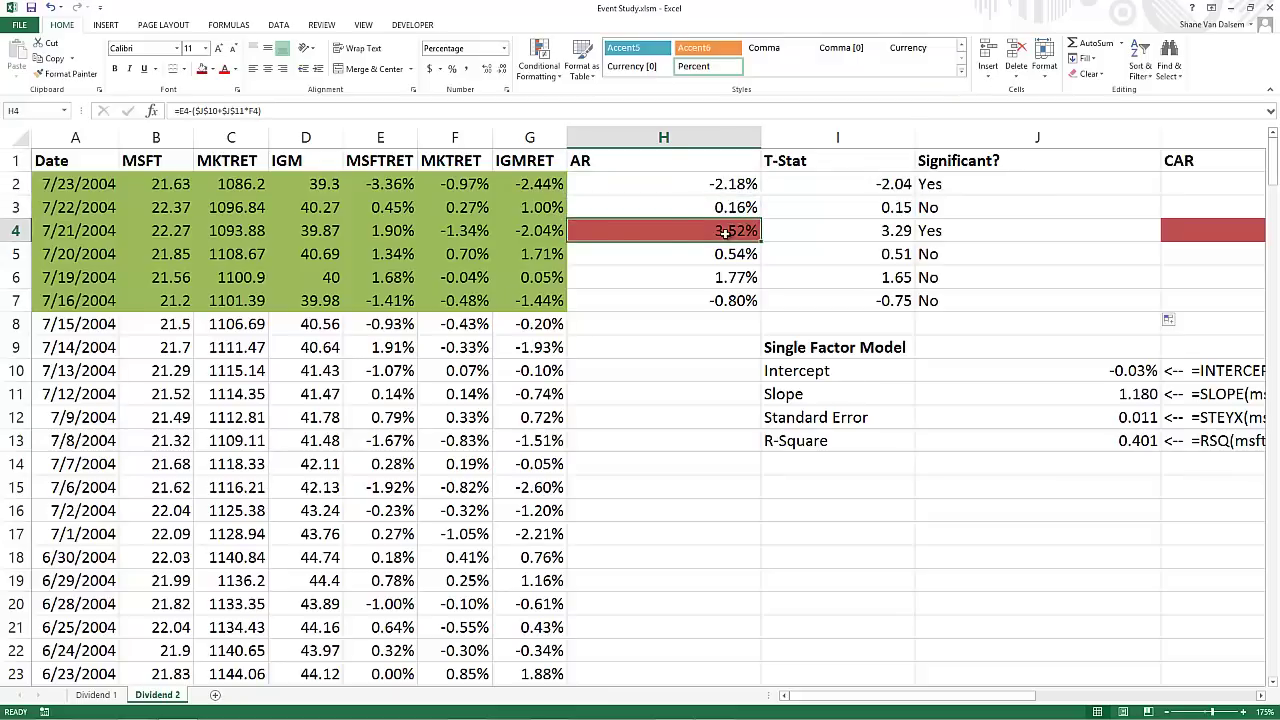
pyautogui.press('Right')
pyautogui.press('Right')
pyautogui.press('Left')
pyautogui.press('Left')
pyautogui.press('Right')
pyautogui.press('Right')
pyautogui.press('Right')
# Start the CAR column with =H7 in K7
pyautogui.press('Down')
pyautogui.press('Down')
pyautogui.press('Down')
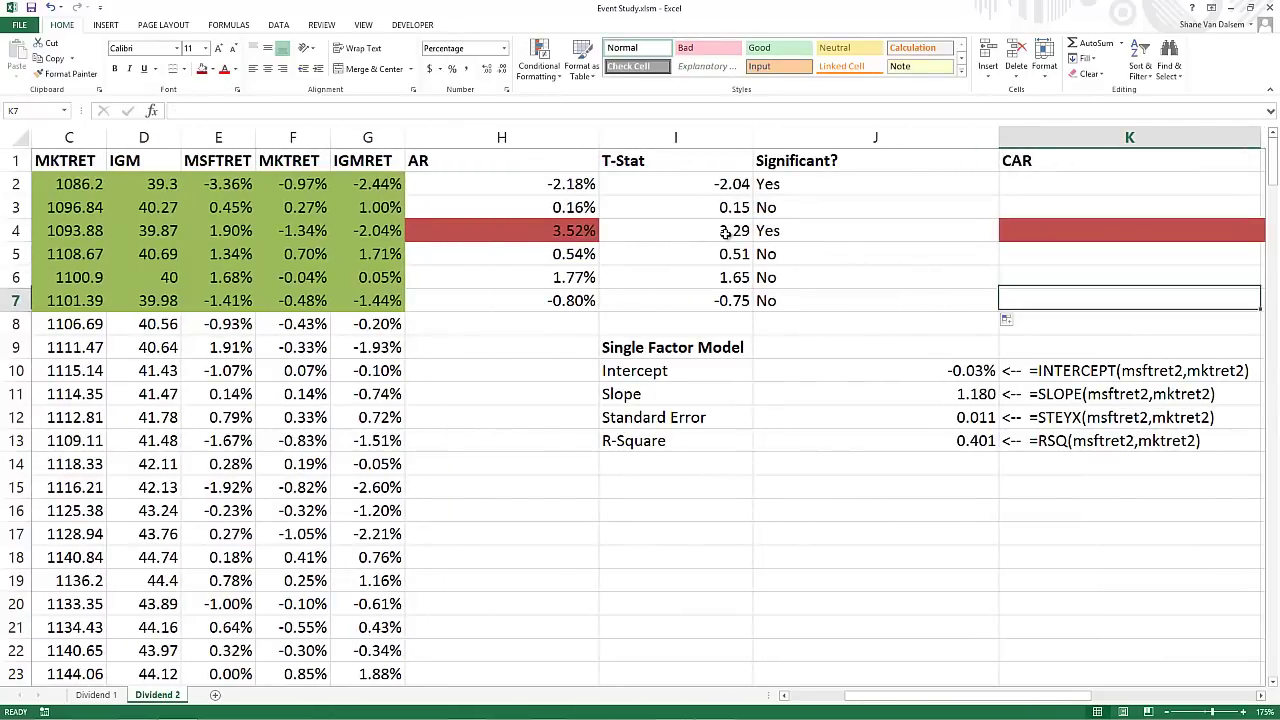
pyautogui.write('=')
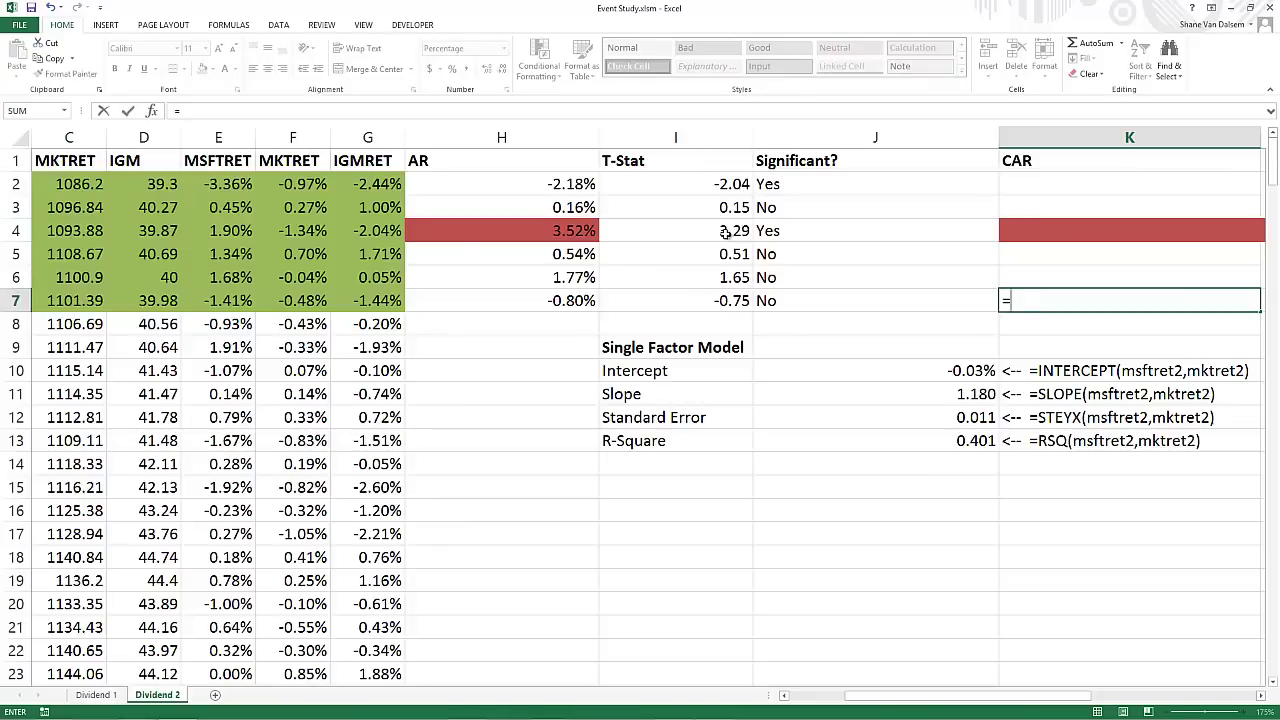
pyautogui.press('Left')
pyautogui.press('Left')
pyautogui.press('Left')
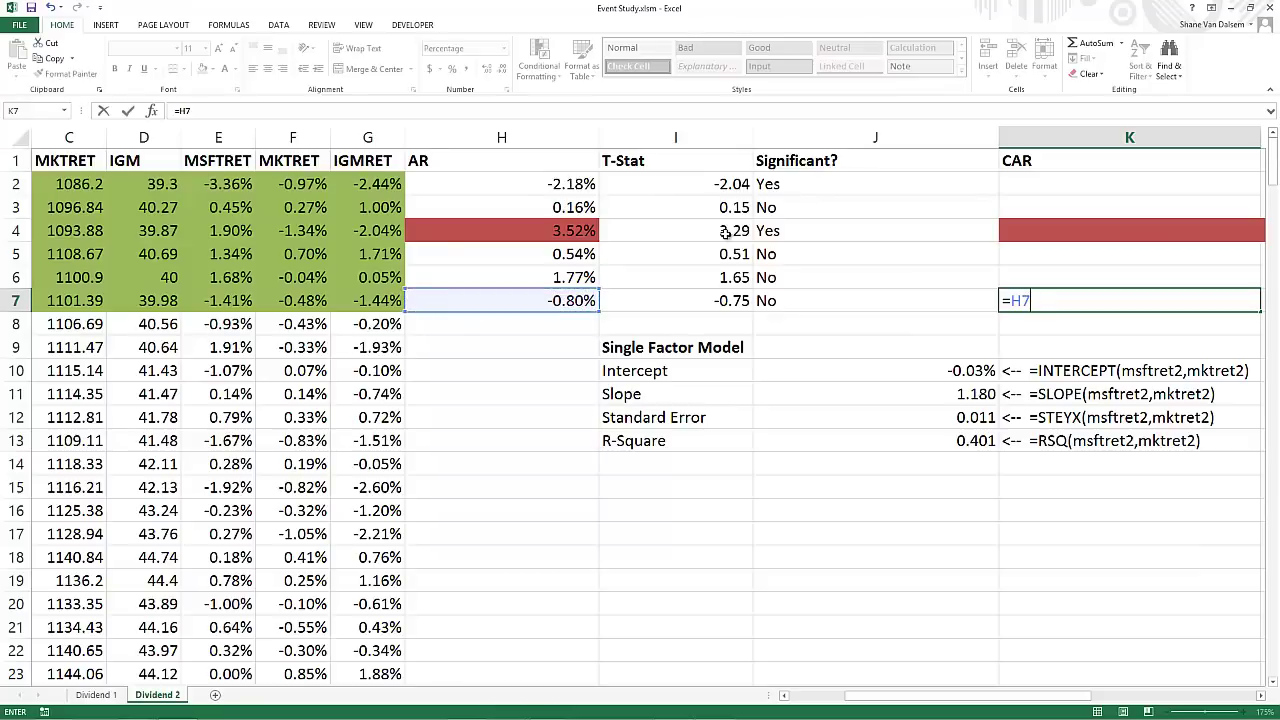
pyautogui.press('Return')
# Enter =K7+H6 in K6 and fill it up to K2
pyautogui.press('Up')
pyautogui.press('Up')
pyautogui.write('=')
pyautogui.press('Down')
pyautogui.write('+')
pyautogui.press('Left')
pyautogui.press('Left')
pyautogui.press('Left')
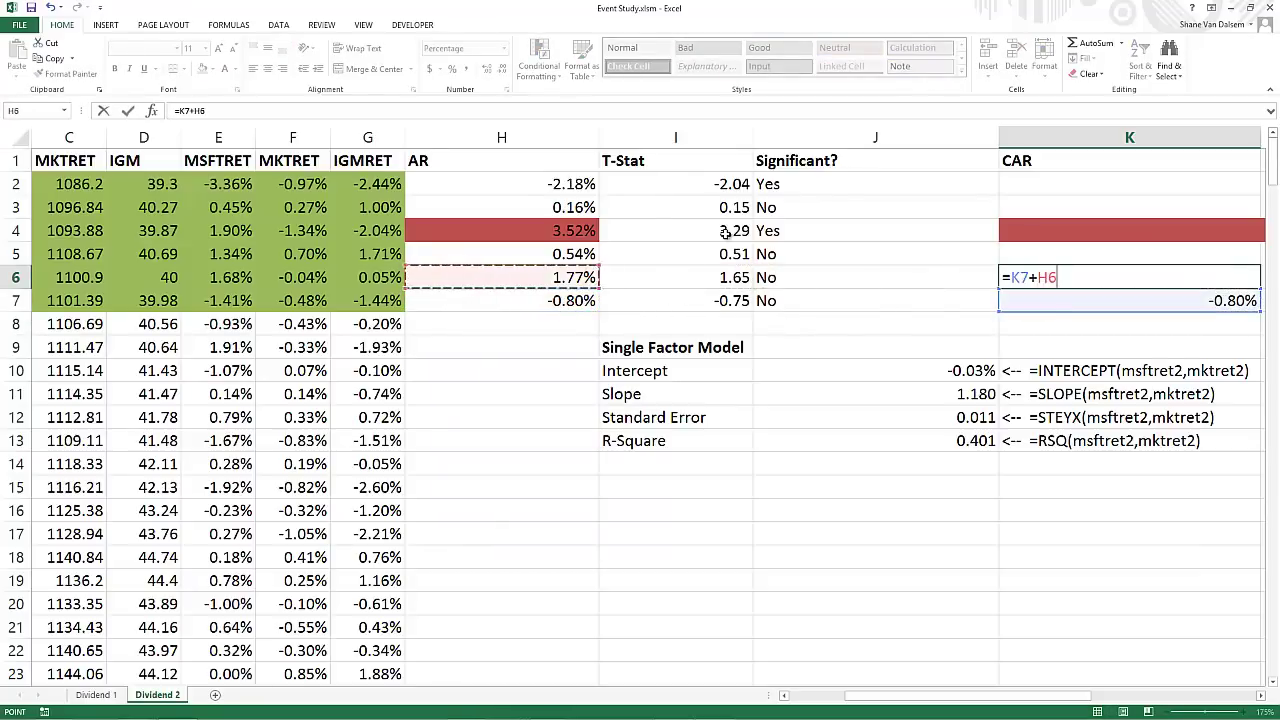
pyautogui.press('Return')
pyautogui.press('Up')
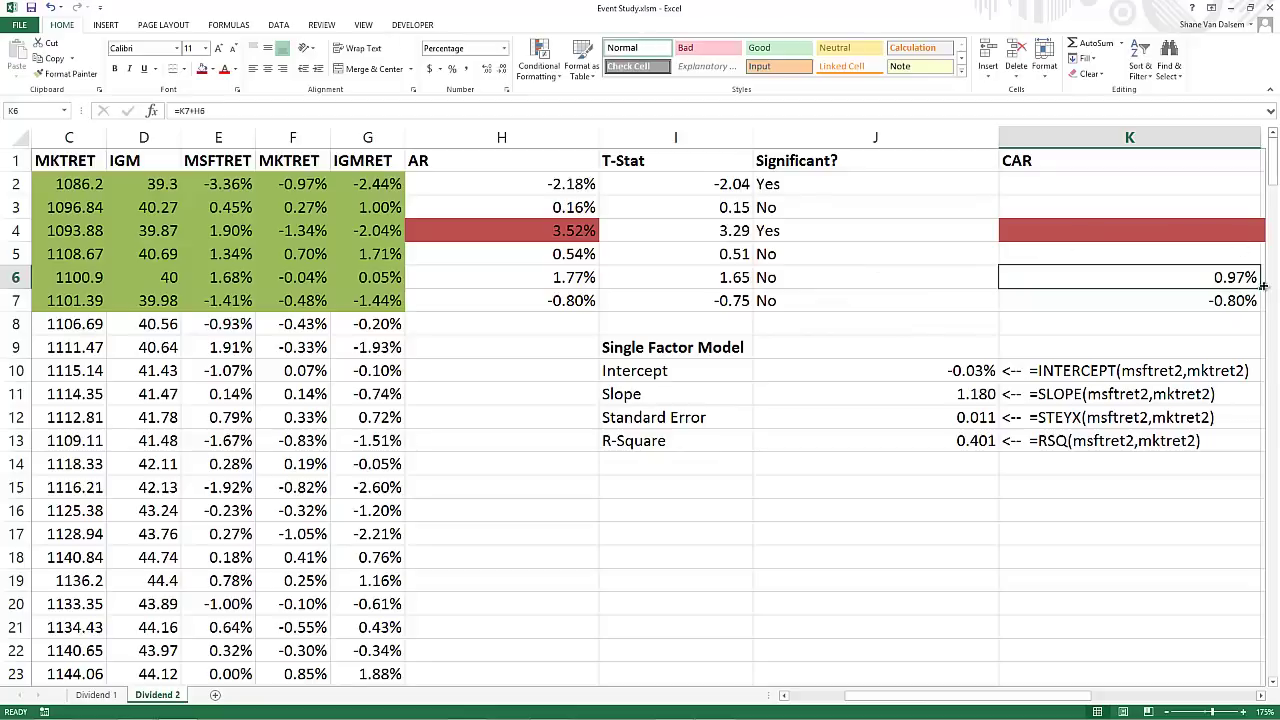
pyautogui.moveTo(1258, 287); pyautogui.dragTo(1220, 178)
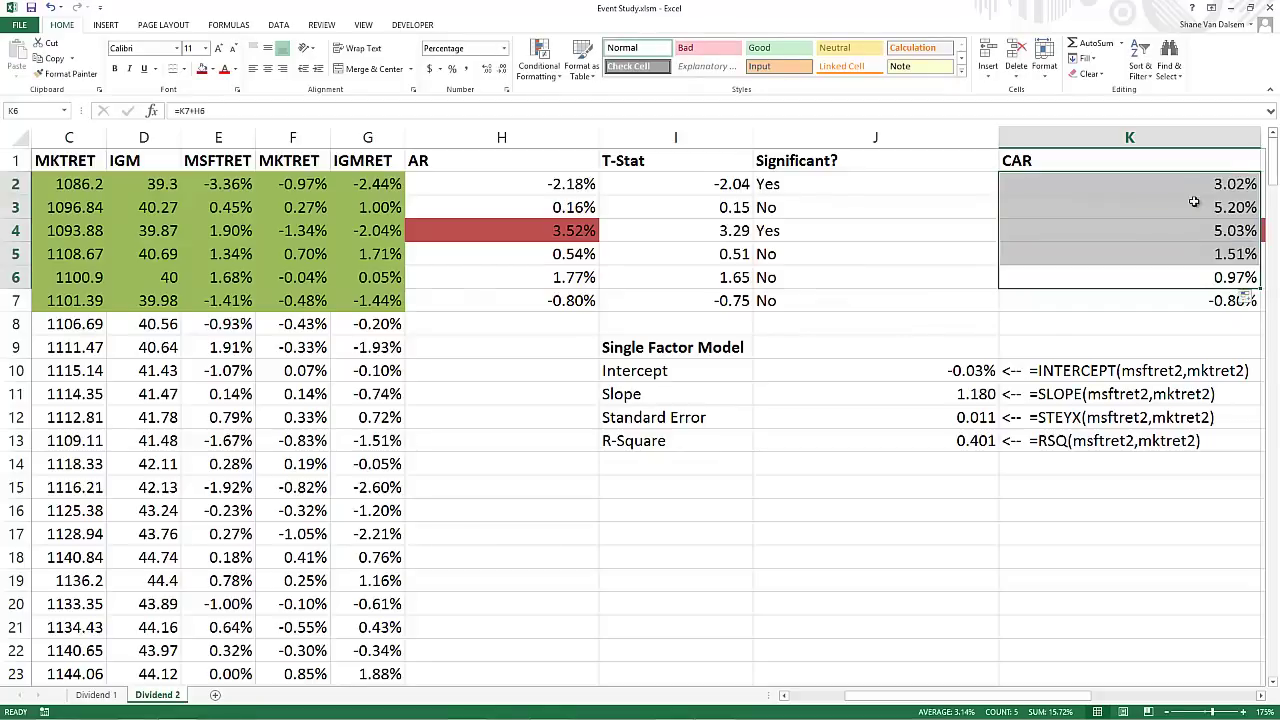
pyautogui.click(1197, 183)
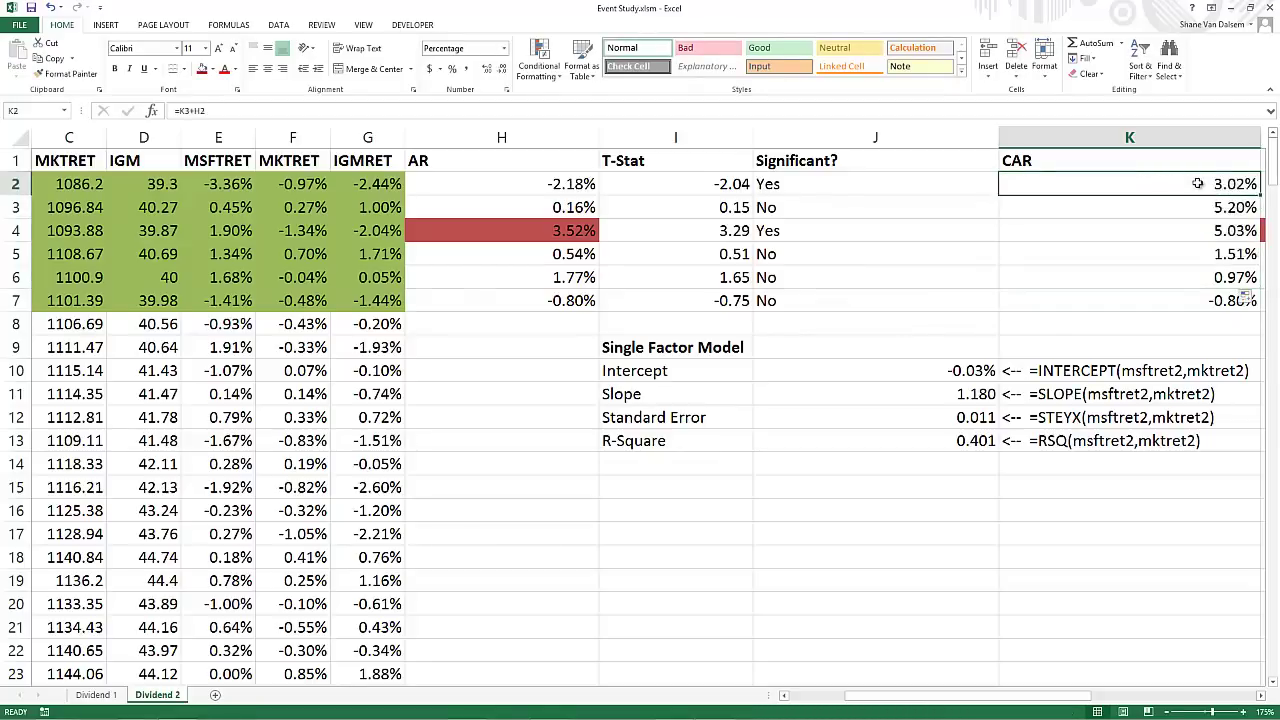
pyautogui.hscroll(4, 1197, 183)
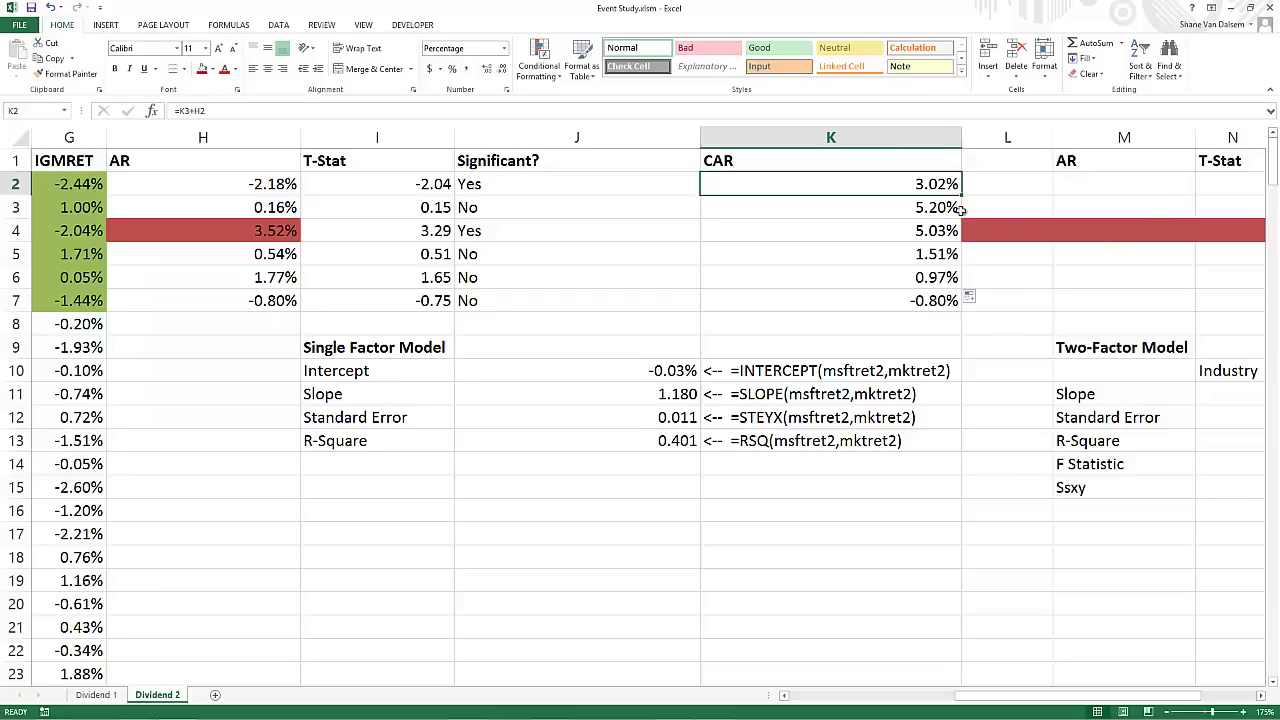
# Look over the Two-Factor Model table, then select the Industry results downward from N11
pyautogui.click(1058, 182)
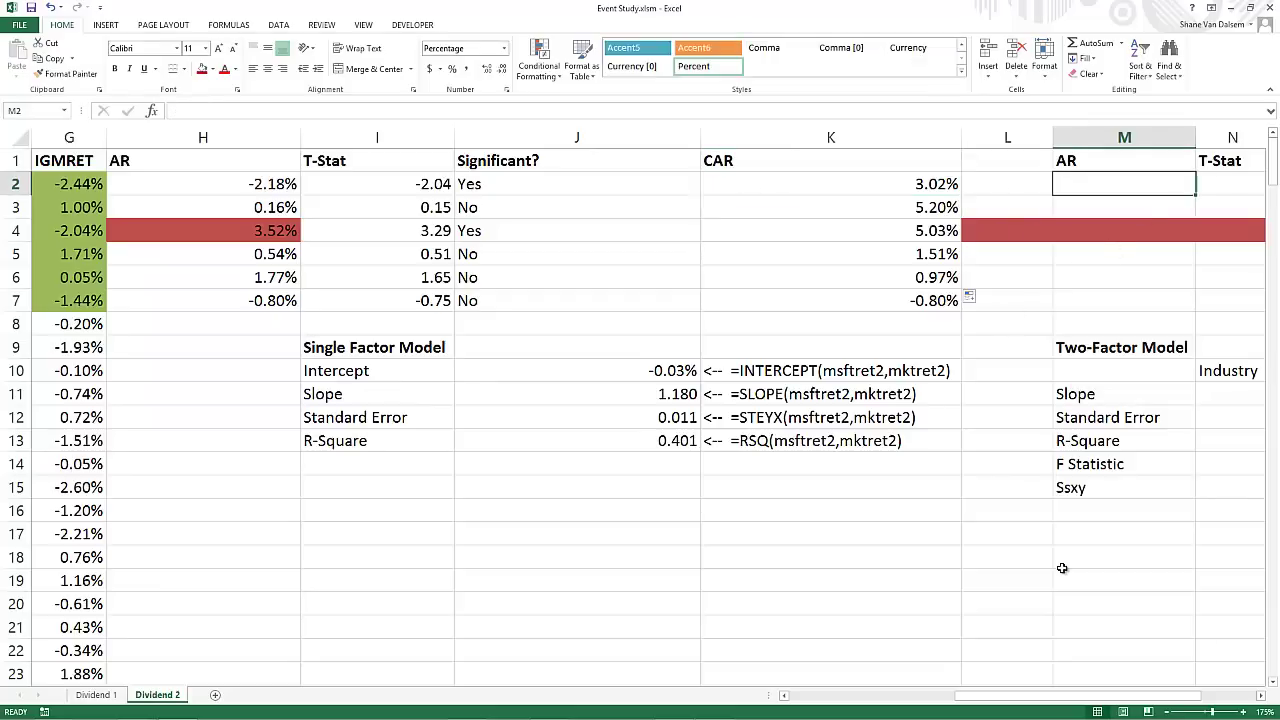
pyautogui.press('Right')
pyautogui.press('Right')
pyautogui.press('Right')
pyautogui.press('Right')
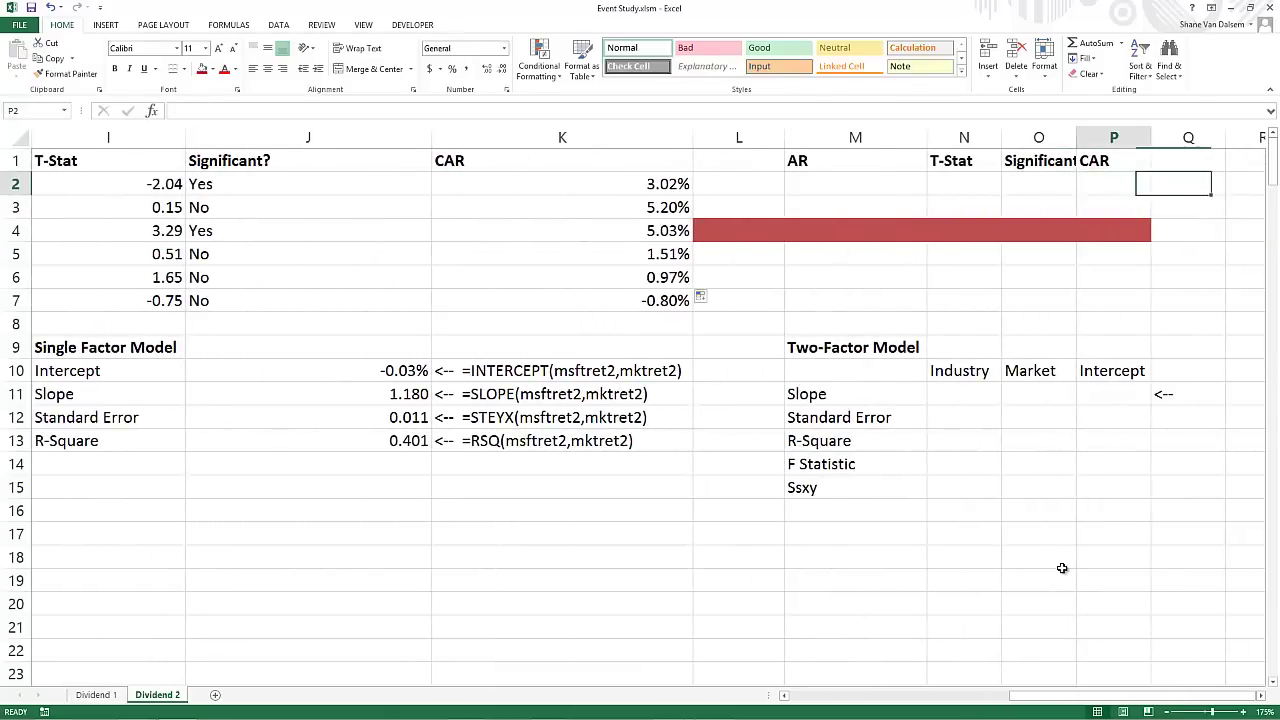
pyautogui.press('Left')
pyautogui.press('Left')
pyautogui.press('Left')
pyautogui.press('Left')
pyautogui.press('Left')
pyautogui.press('Right')
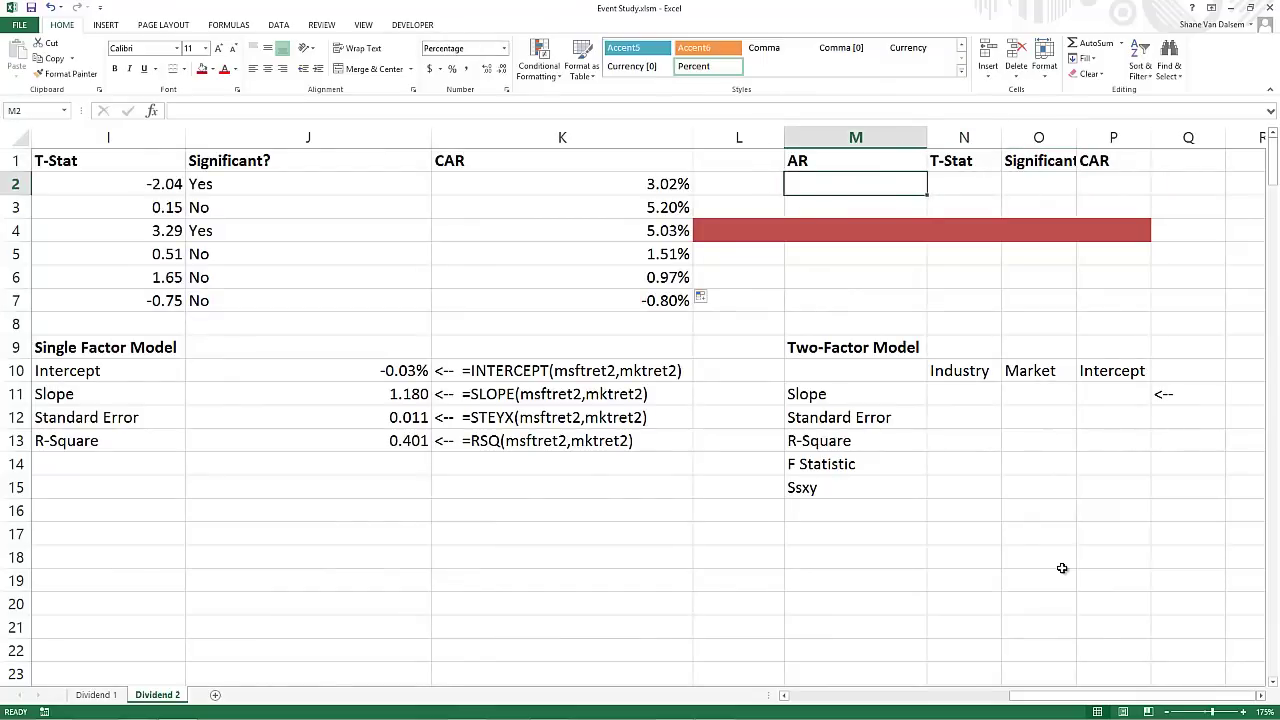
pyautogui.press('Left')
pyautogui.press('Right')
pyautogui.press('Down')
pyautogui.press('Down')
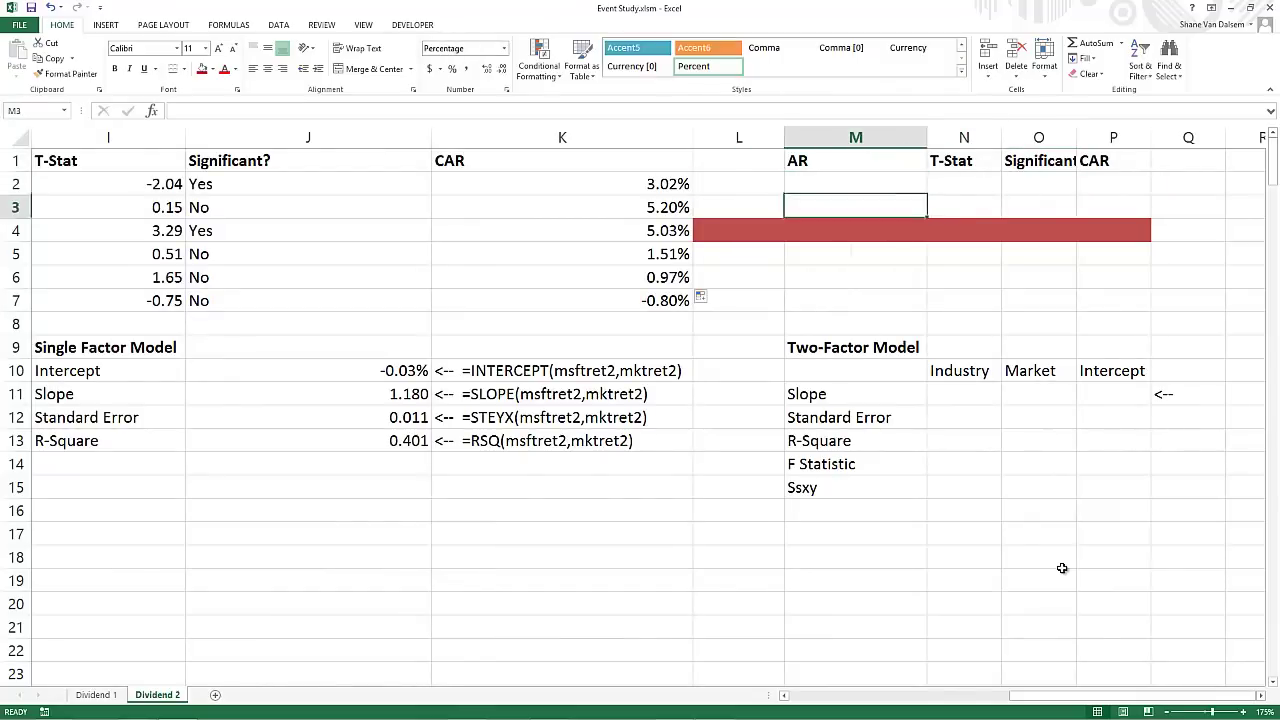
pyautogui.press('Left')
pyautogui.press('Right')
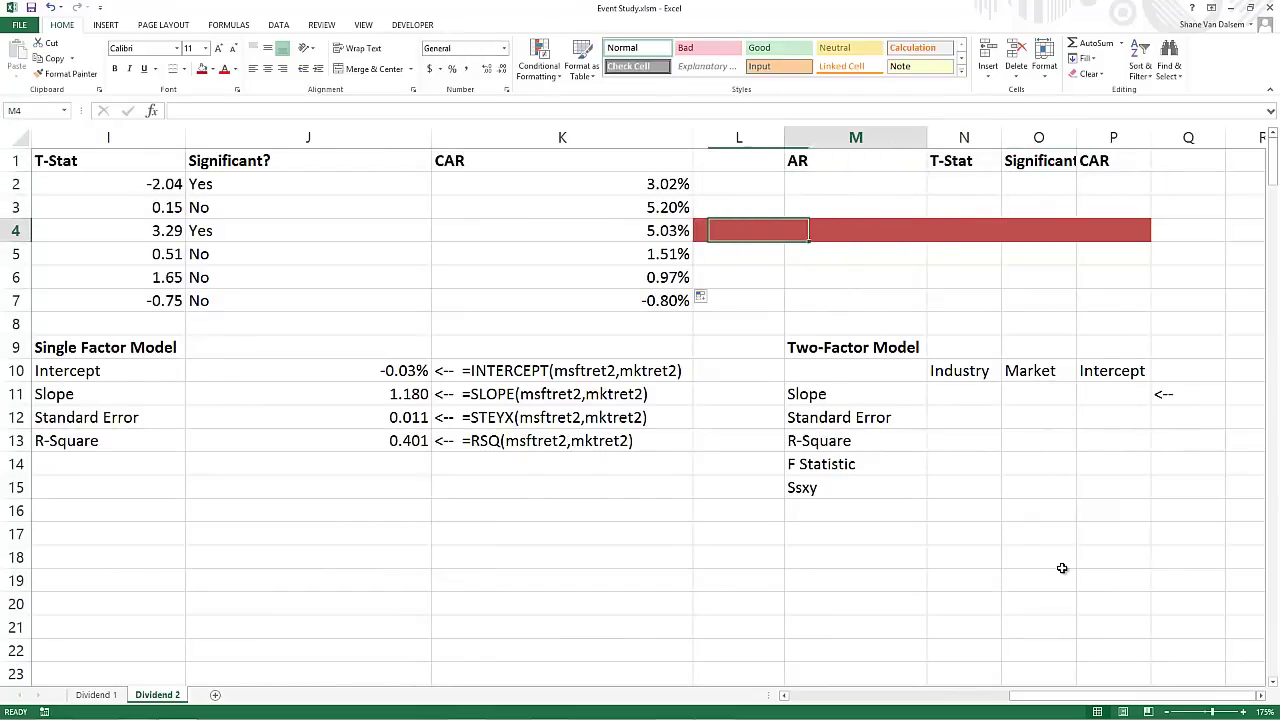
pyautogui.press('Right')
pyautogui.press('Left')
pyautogui.press('Down')
pyautogui.press('Down')
pyautogui.press('Down')
pyautogui.press('Down')
pyautogui.press('Down')
pyautogui.press('Down')
pyautogui.press('Down')
pyautogui.press('Down')
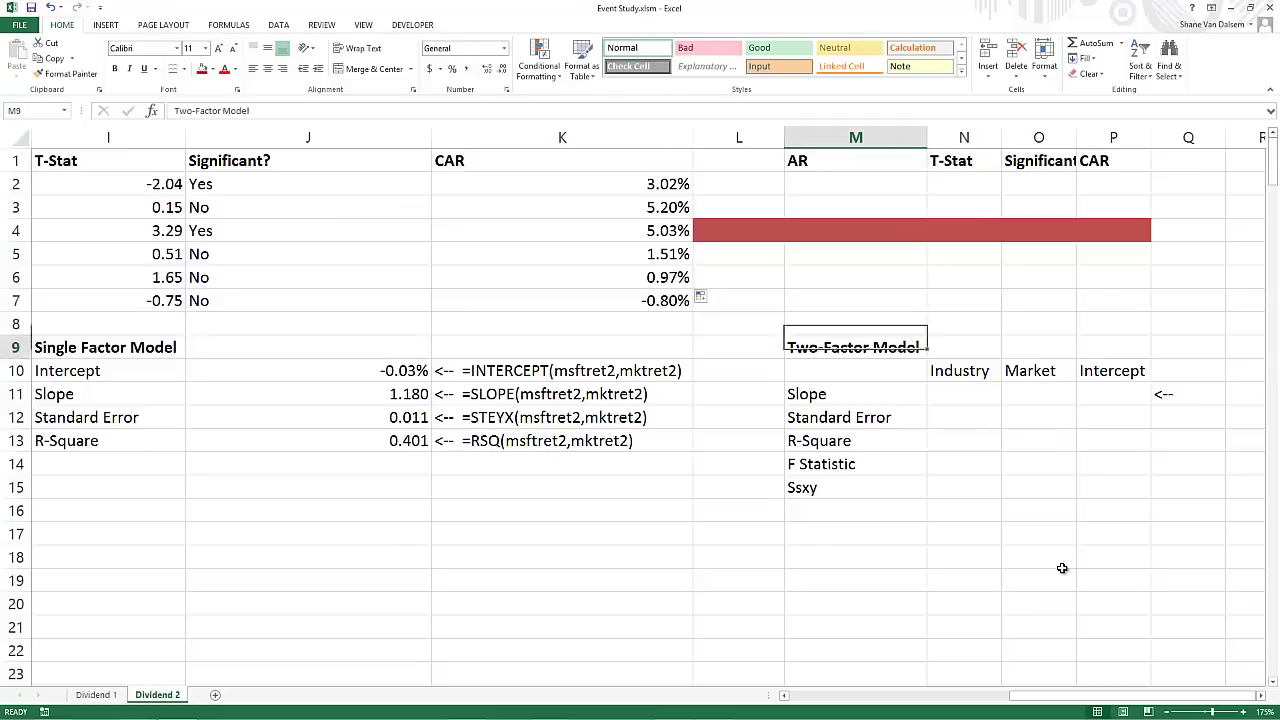
pyautogui.press('Right')
pyautogui.press('Up')
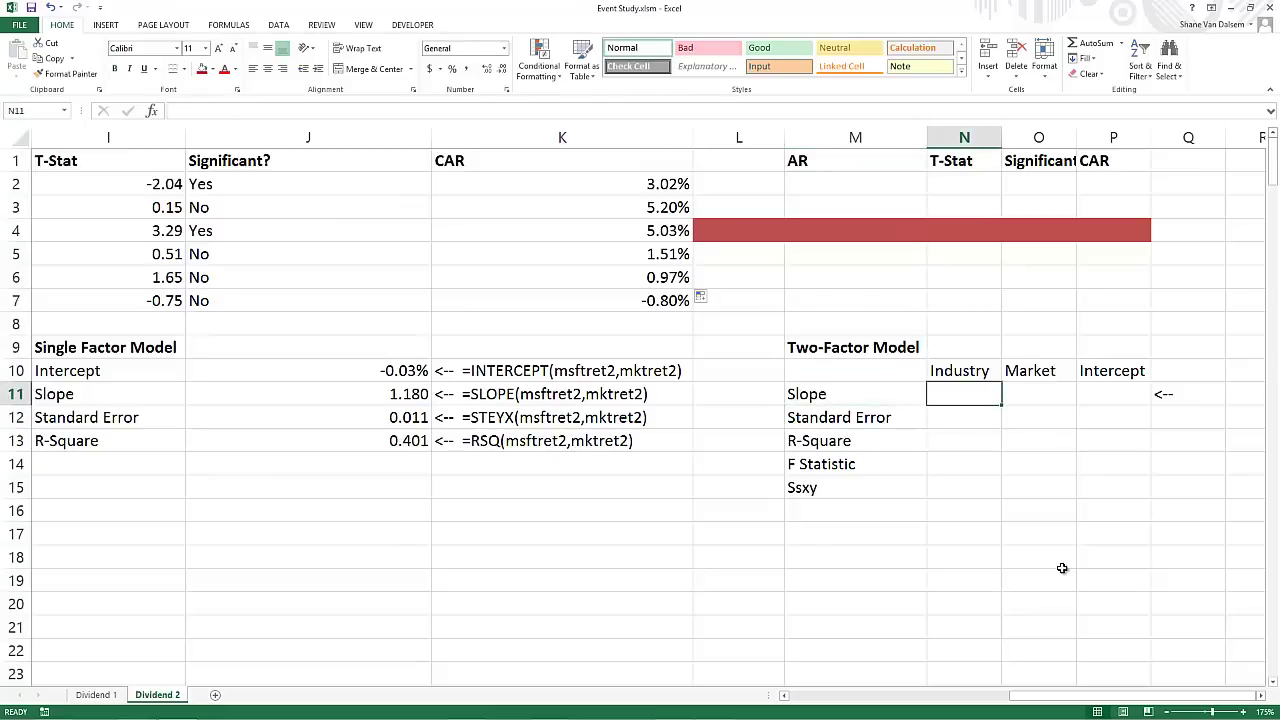
pyautogui.press('Up')
pyautogui.press('Right')
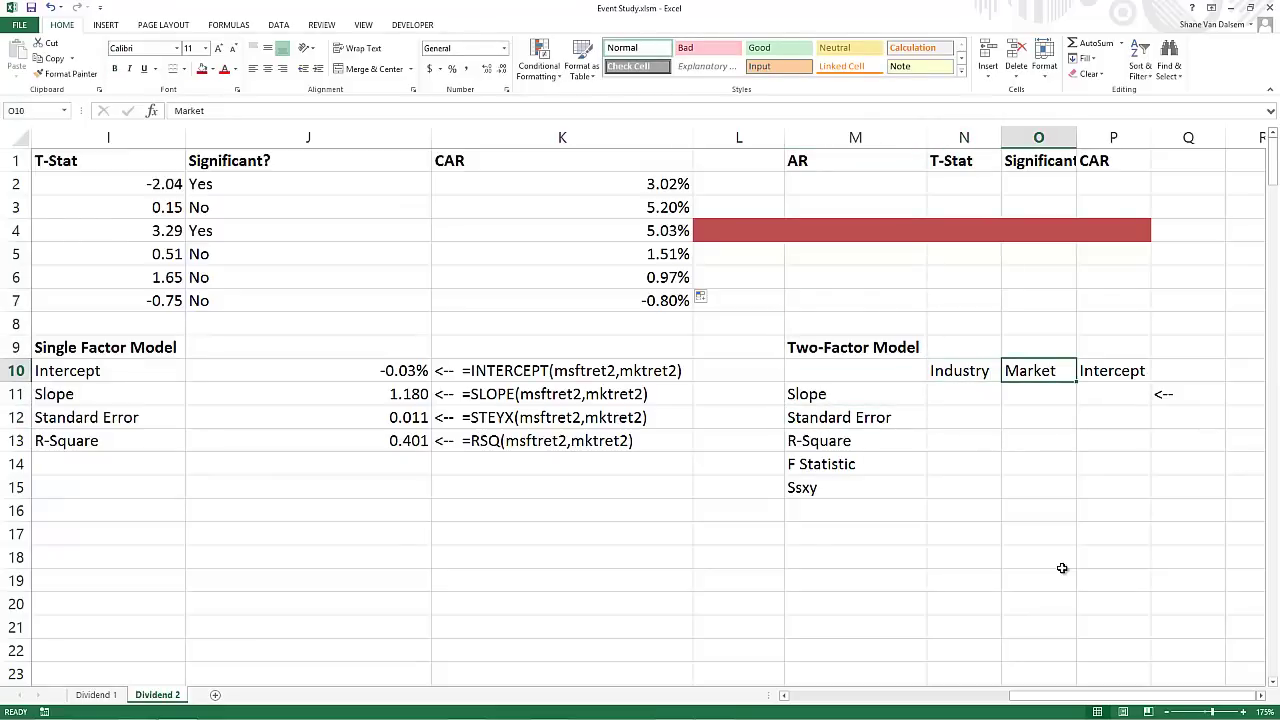
pyautogui.press('Left')
pyautogui.press('Down')
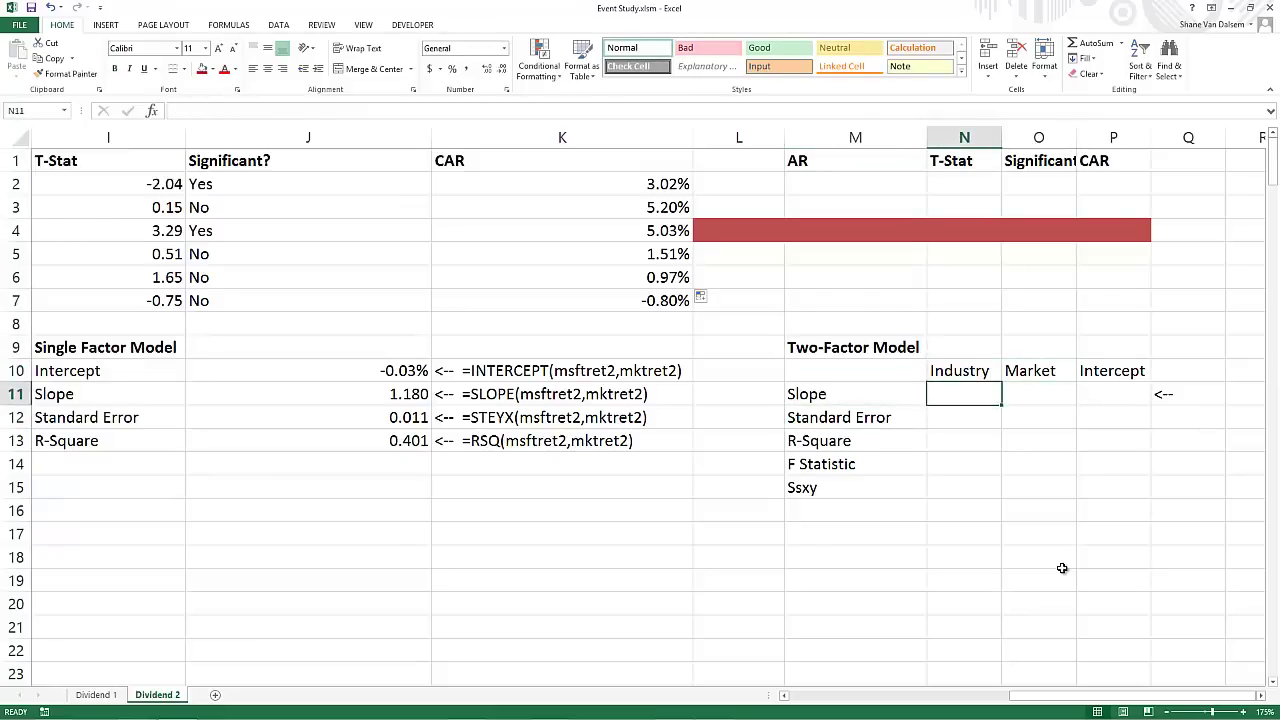
pyautogui.hotkey('shift', 'Down')
pyautogui.hotkey('shift', 'Down')
pyautogui.hotkey('shift', 'Down')
pyautogui.hotkey('shift', 'Down')
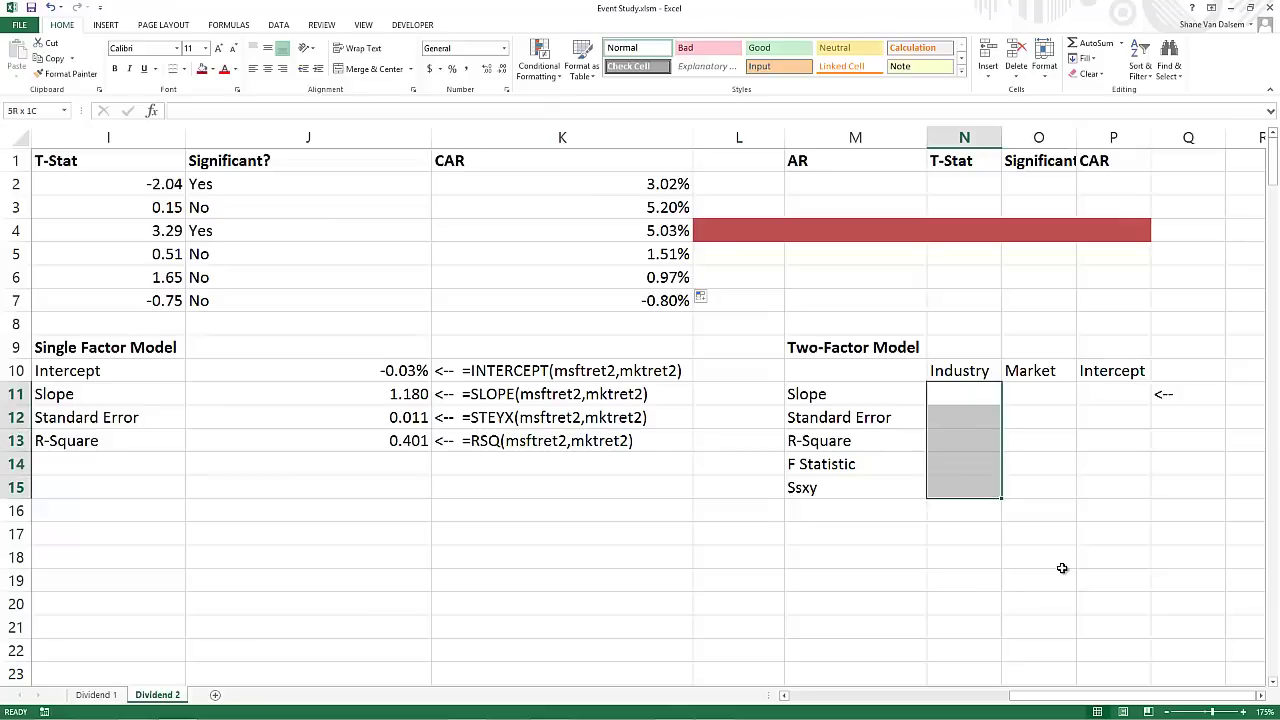
# Across N11:P15, type =LINEST(msftret2,F8:G256,TRUE,TRUE)
pyautogui.hotkey('shift', 'Right')
pyautogui.hotkey('shift', 'Right')
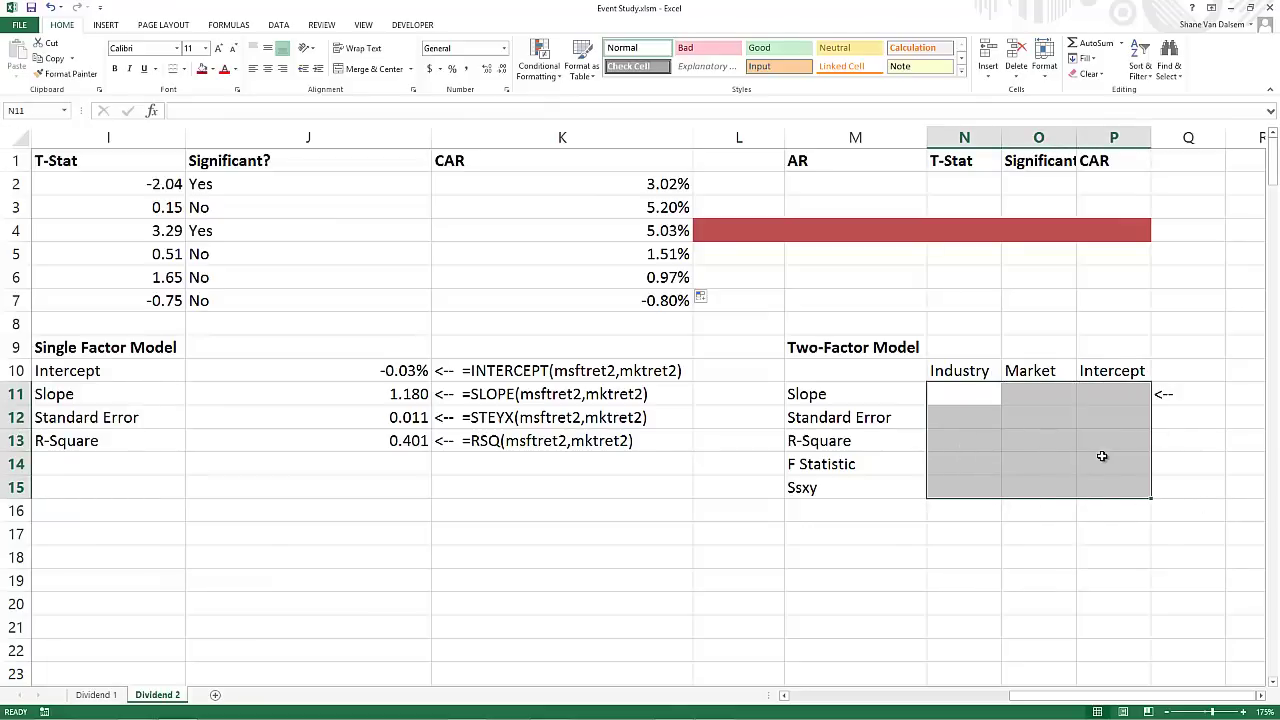
pyautogui.write('=')
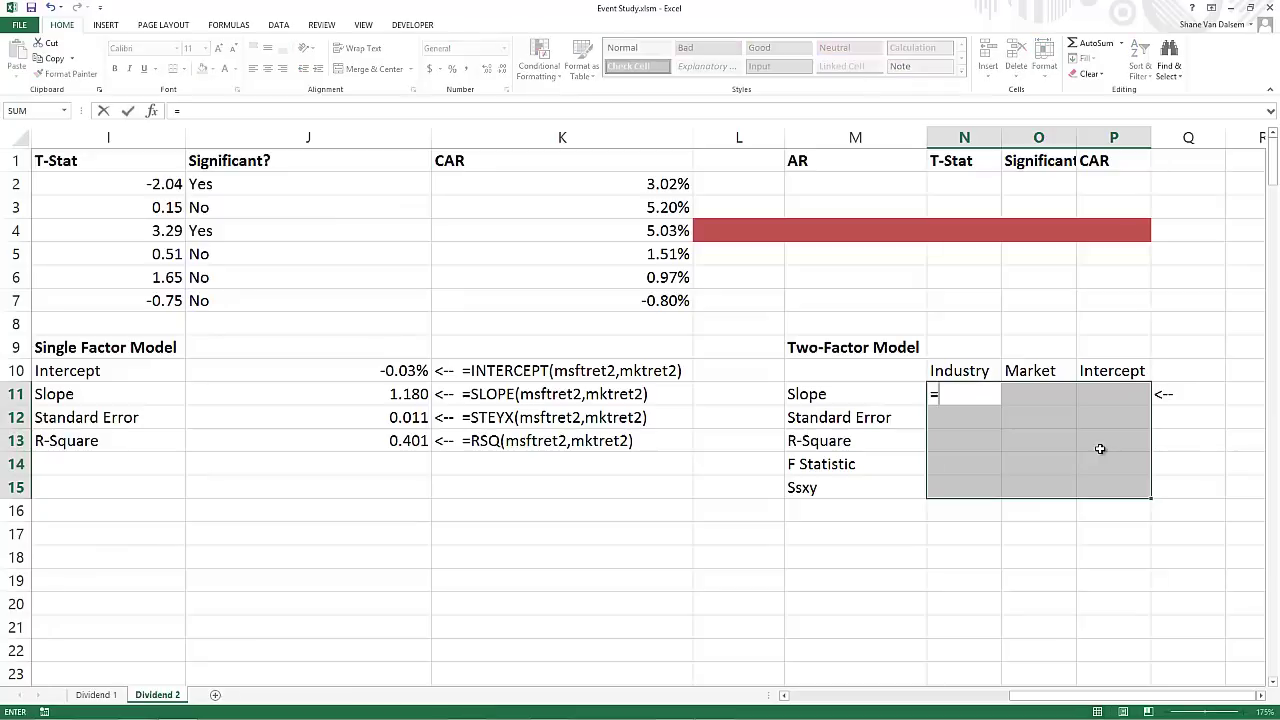
pyautogui.write('linest(')
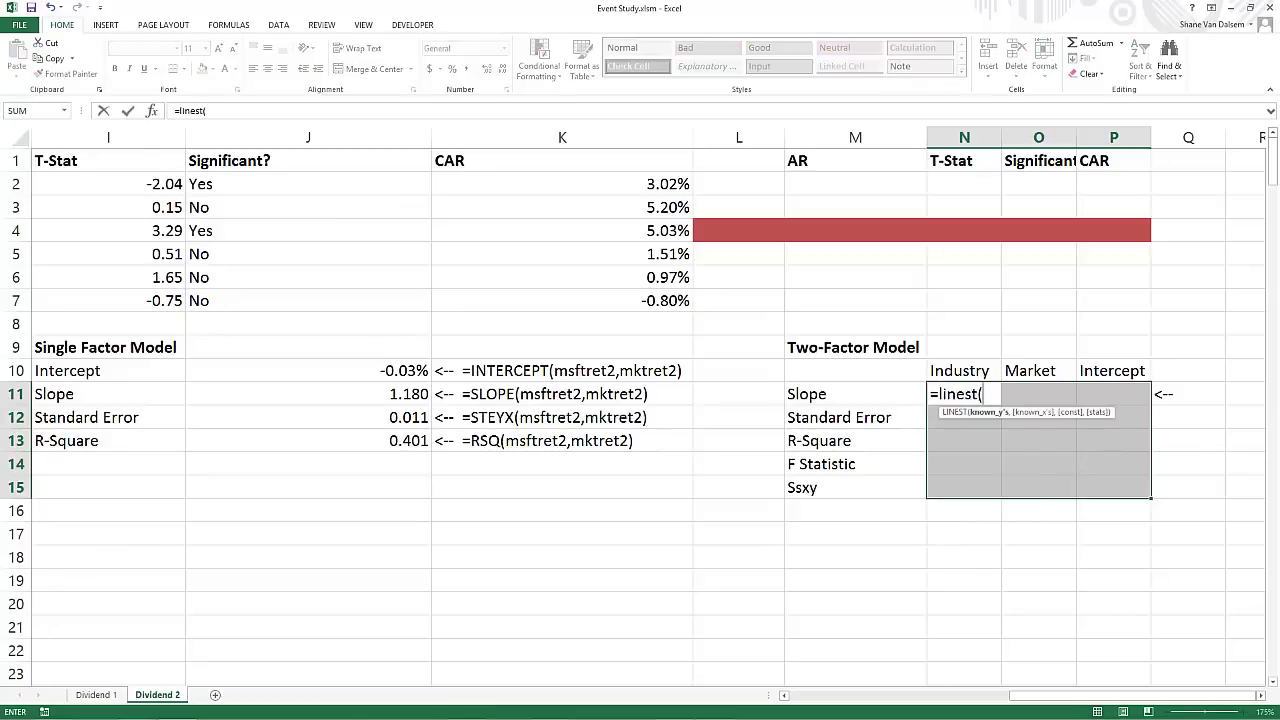
pyautogui.write('msftret2')
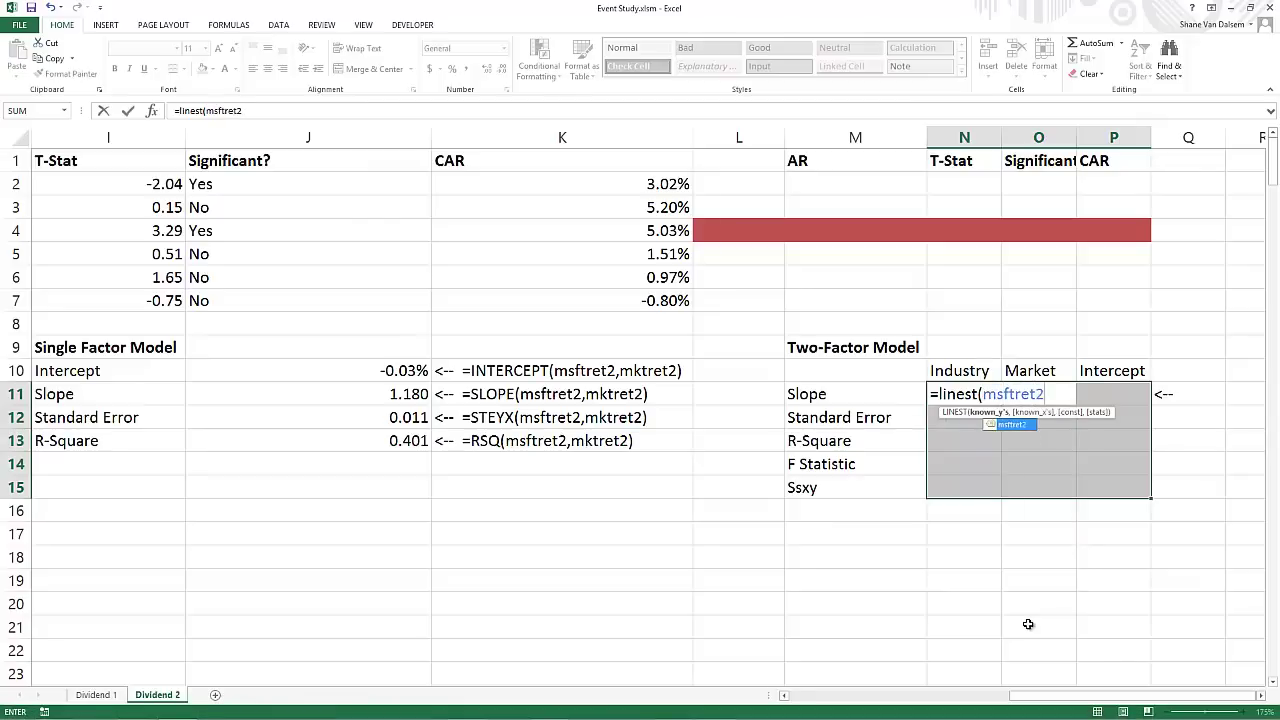
pyautogui.write(',')
pyautogui.moveTo(212, 707)
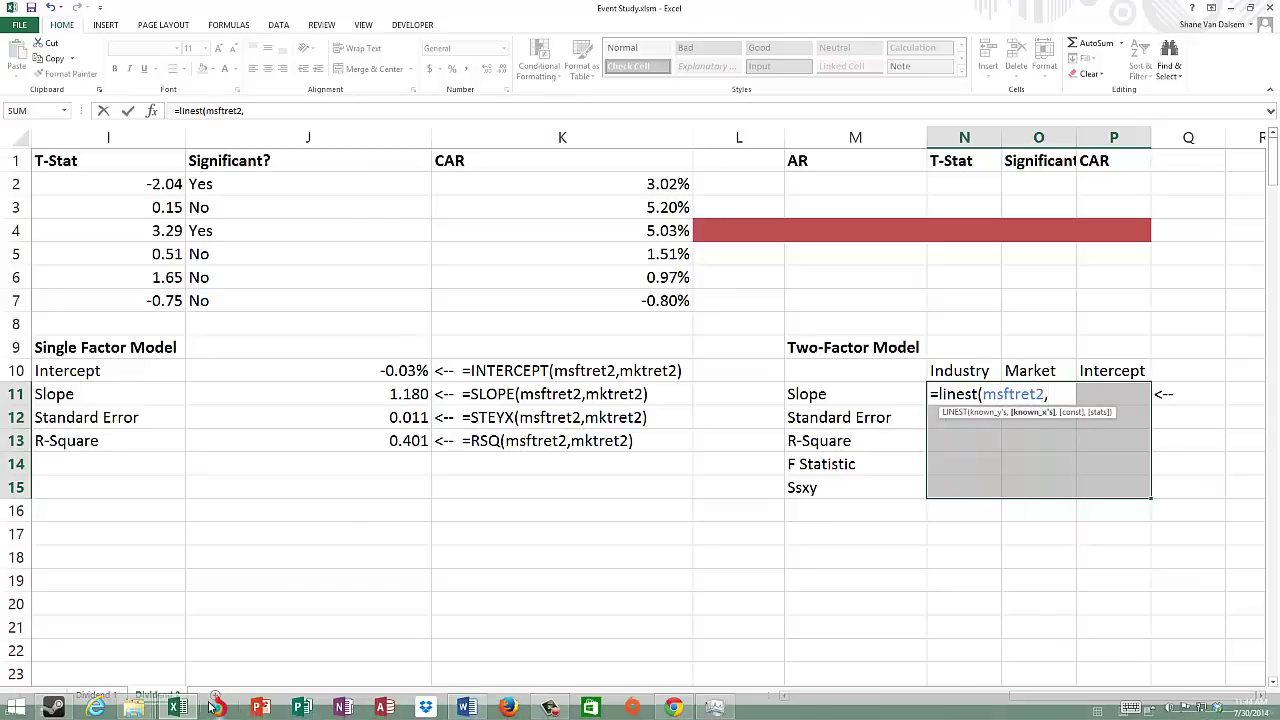
pyautogui.moveTo(1015, 695); pyautogui.dragTo(832, 711)
pyautogui.moveTo(357, 328); pyautogui.dragTo(440, 632)
pyautogui.write(',true')
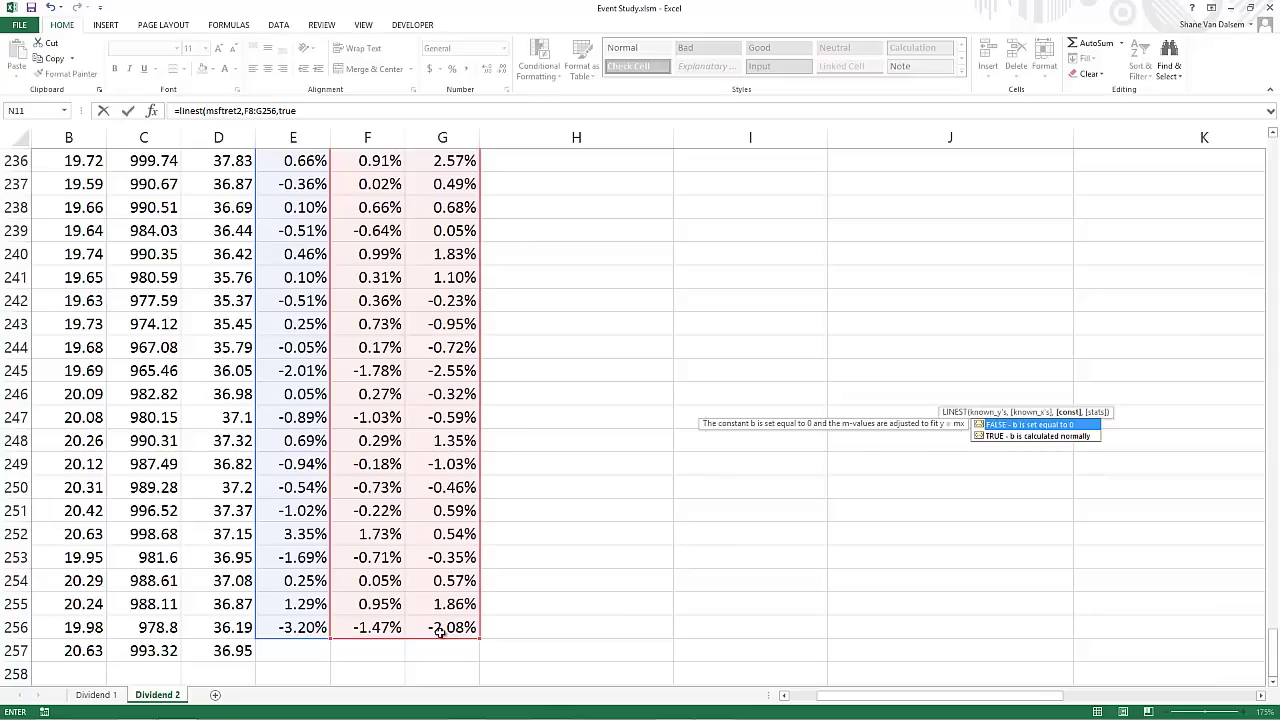
pyautogui.write(',true')
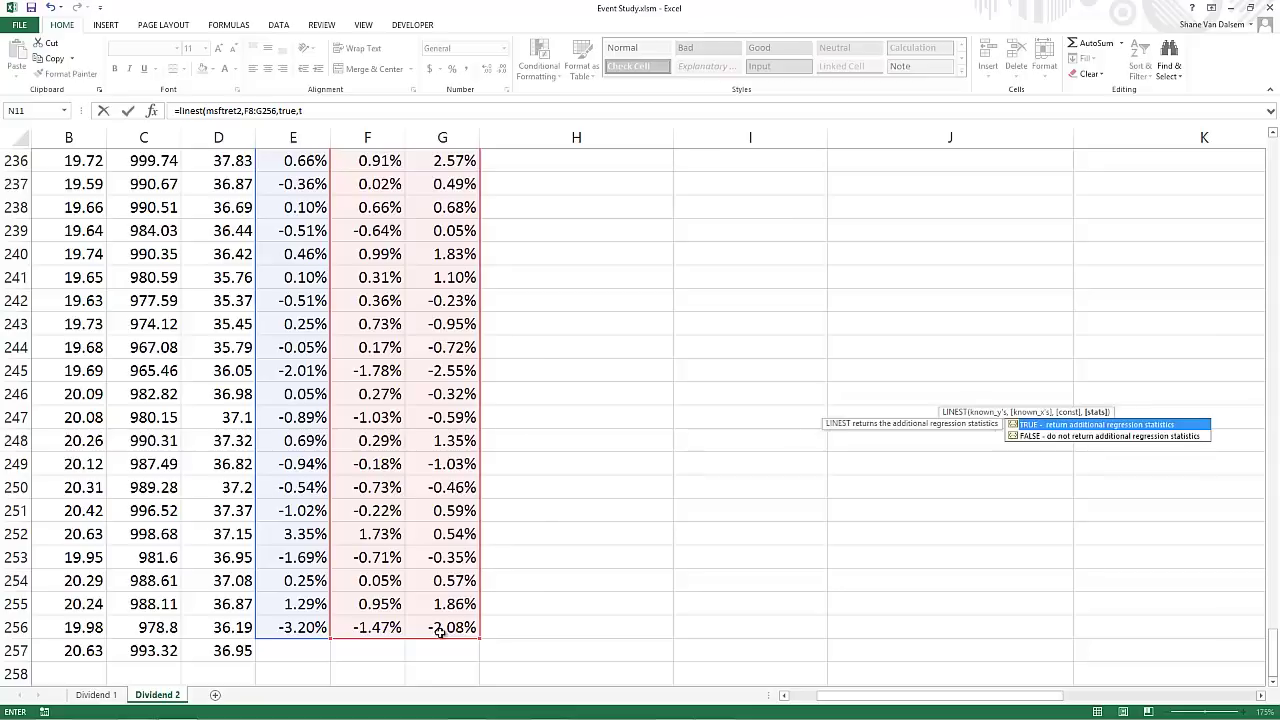
pyautogui.write(')')
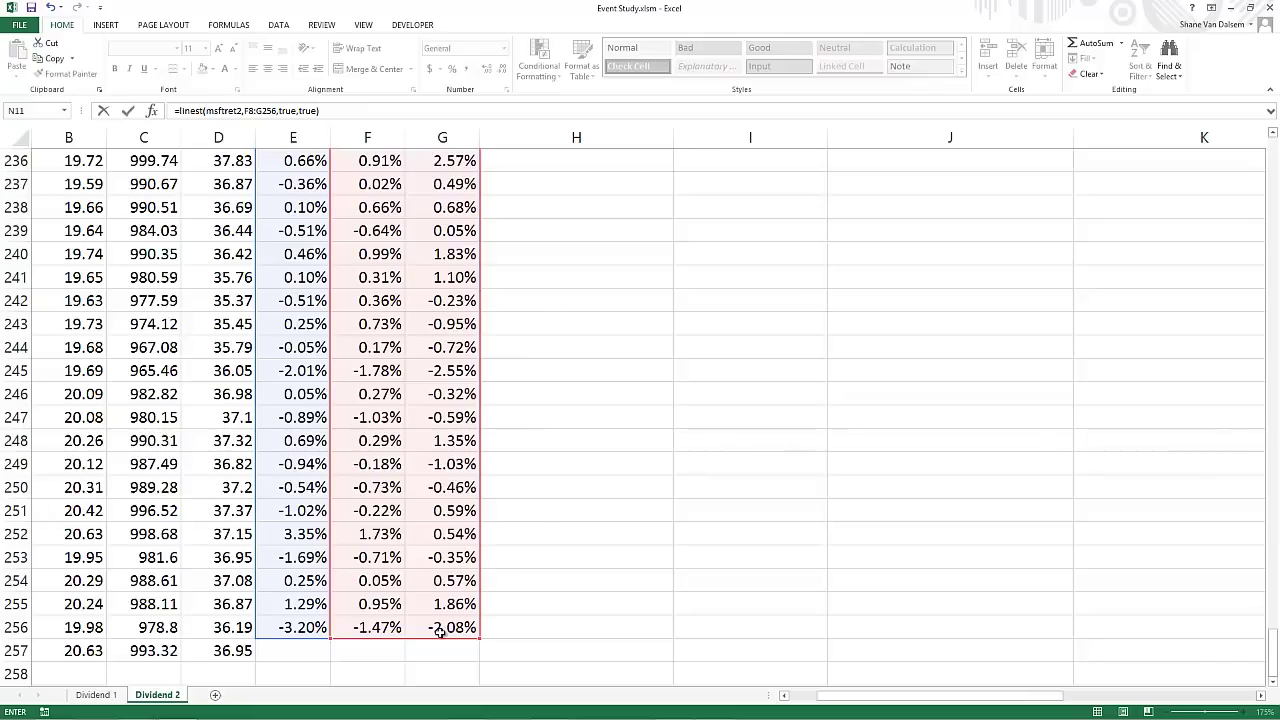
# Enter LINEST as an array formula and compare the two-factor slopes with the single-factor slope in J11
pyautogui.hotkey('ctrl', 'shift', 'Return')
pyautogui.press('Up')
pyautogui.press('Right')
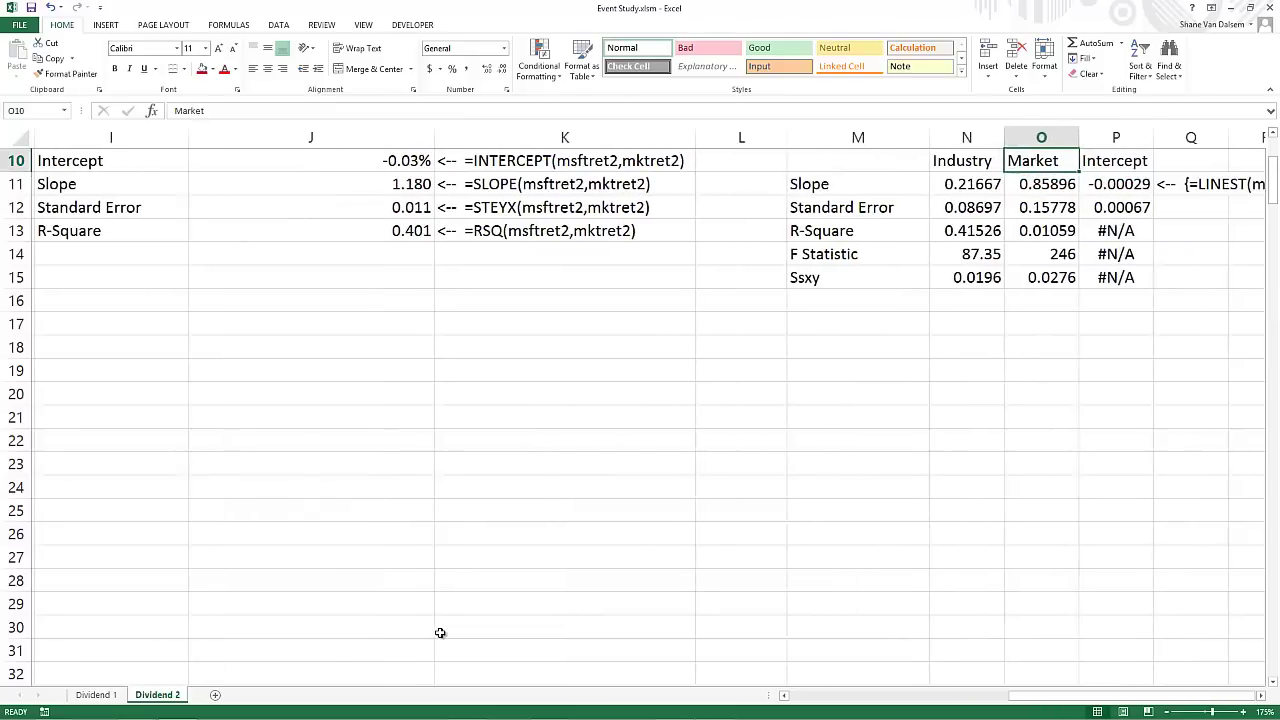
pyautogui.press('Right')
pyautogui.press('Up')
pyautogui.press('Up')
pyautogui.press('Up')
pyautogui.press('Up')
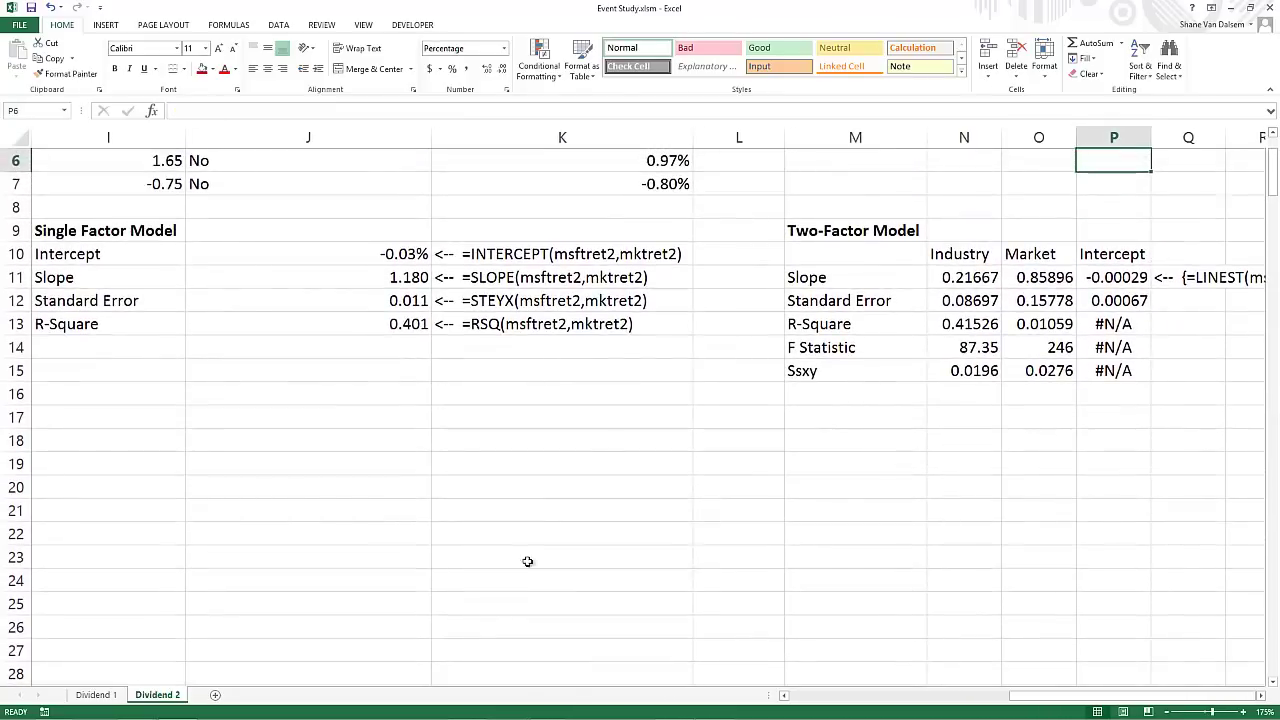
pyautogui.click(1062, 281)
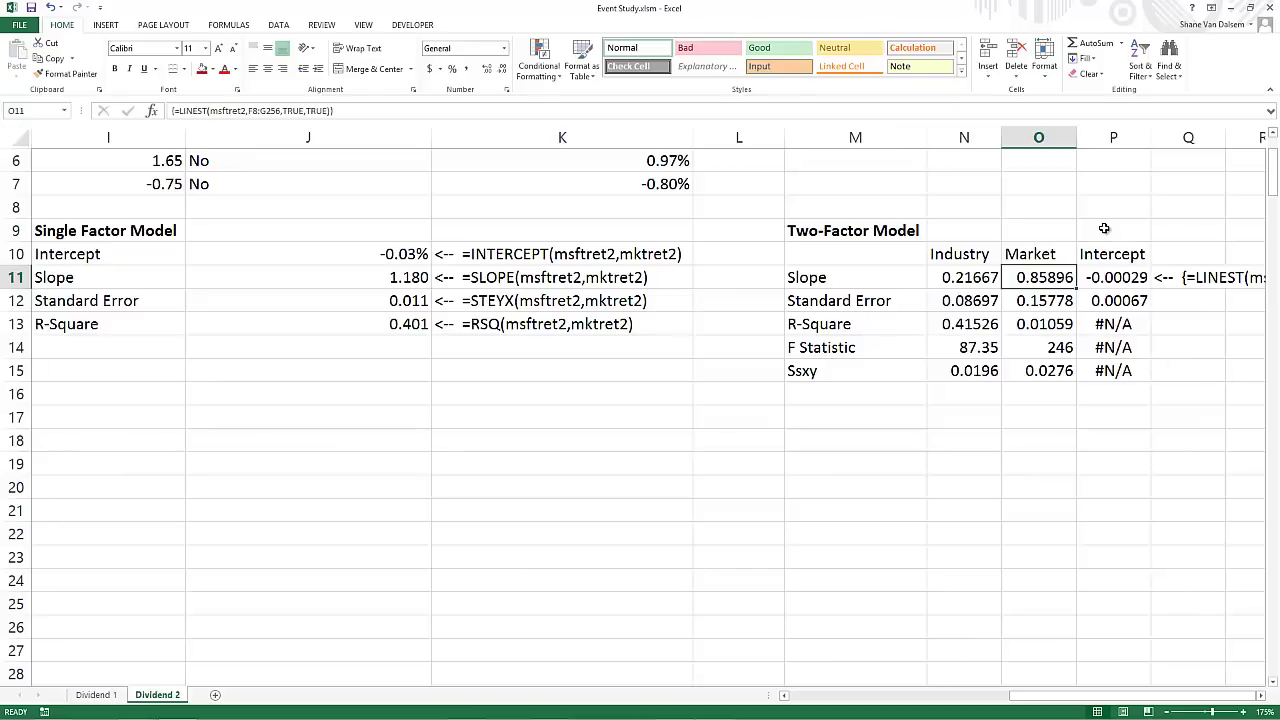
pyautogui.press('Left')
pyautogui.press('Left')
pyautogui.press('Left')
pyautogui.press('Left')
pyautogui.press('Left')
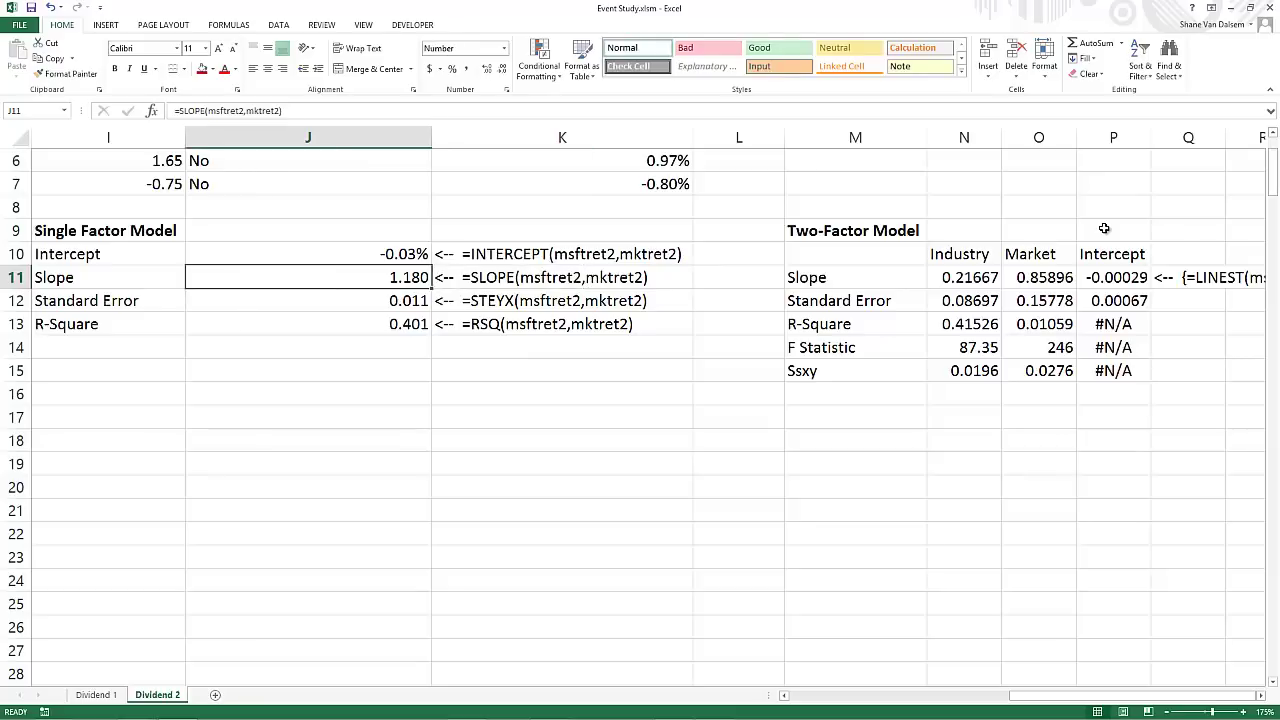
pyautogui.press('Right')
pyautogui.press('Right')
pyautogui.press('Right')
pyautogui.press('Right')
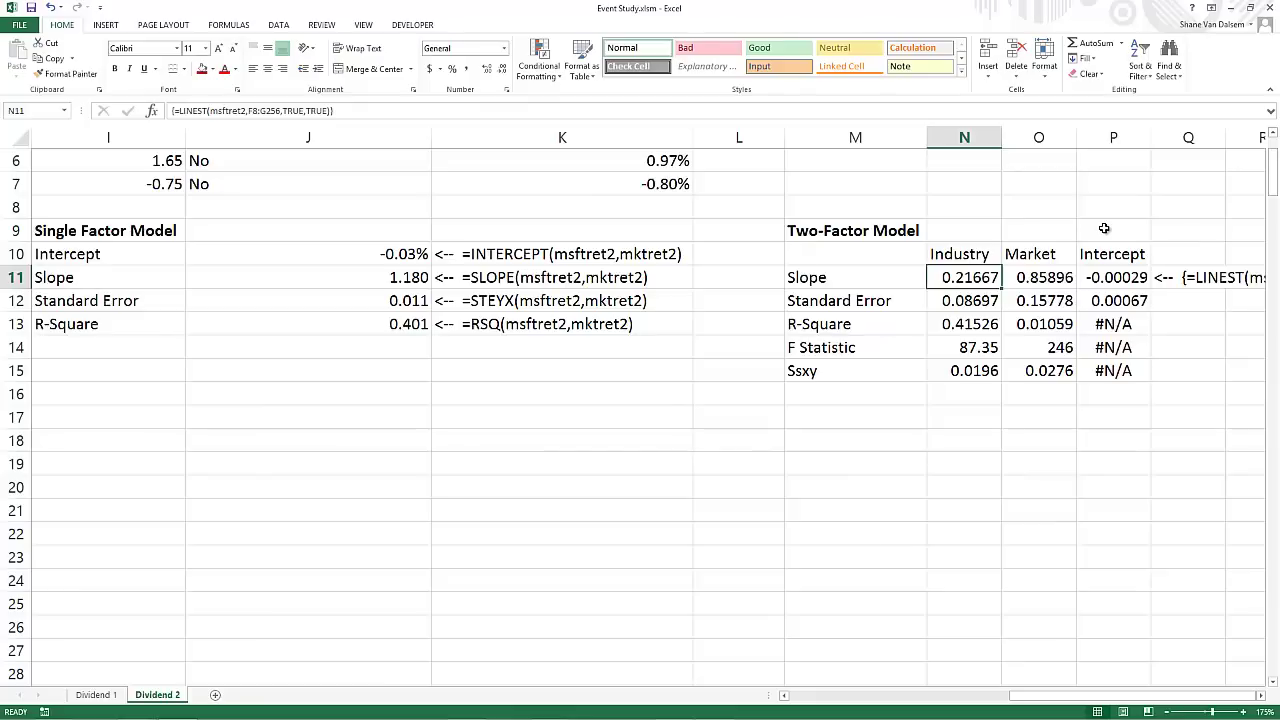
# Check the Industry, Market and Intercept estimates and their standard errors in the LINEST output
pyautogui.press('Down')
pyautogui.press('Down')
pyautogui.press('Up')
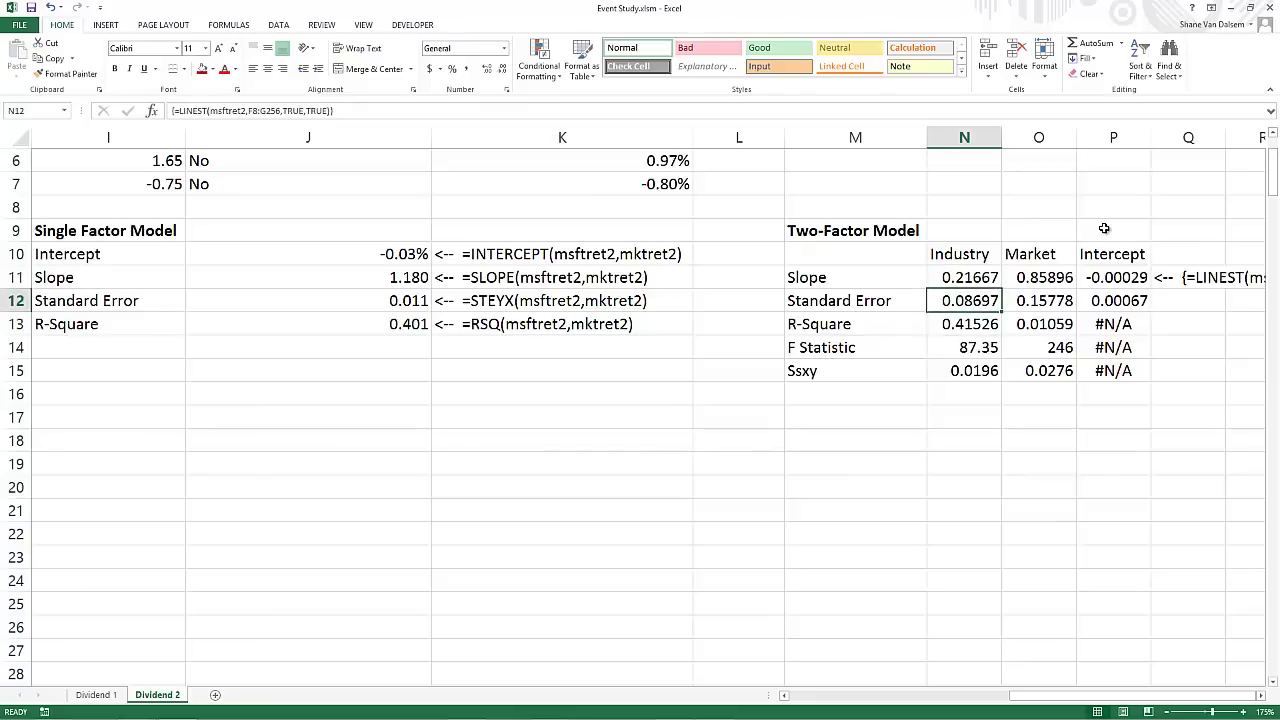
pyautogui.press('Right')
pyautogui.press('Up')
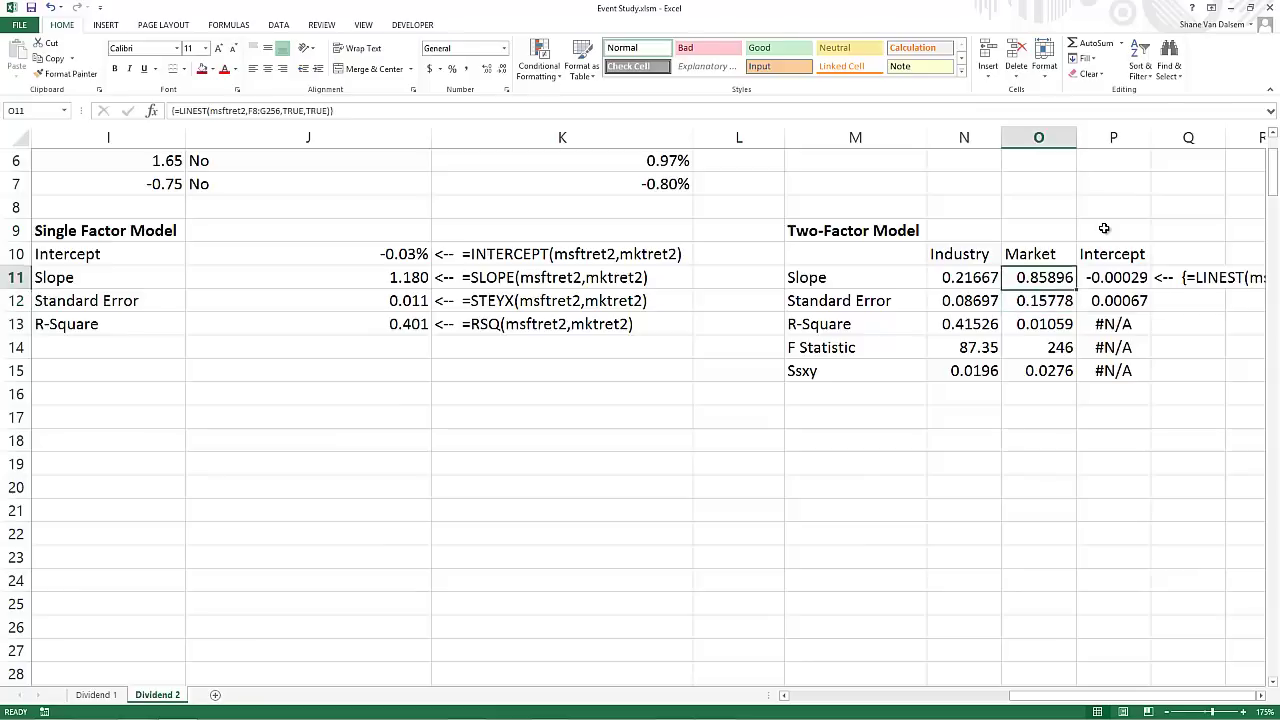
pyautogui.press('Left')
pyautogui.press('Down')
pyautogui.press('Right')
pyautogui.press('Up')
pyautogui.press('Right')
pyautogui.press('Down')
pyautogui.press('Up')
pyautogui.press('Down')
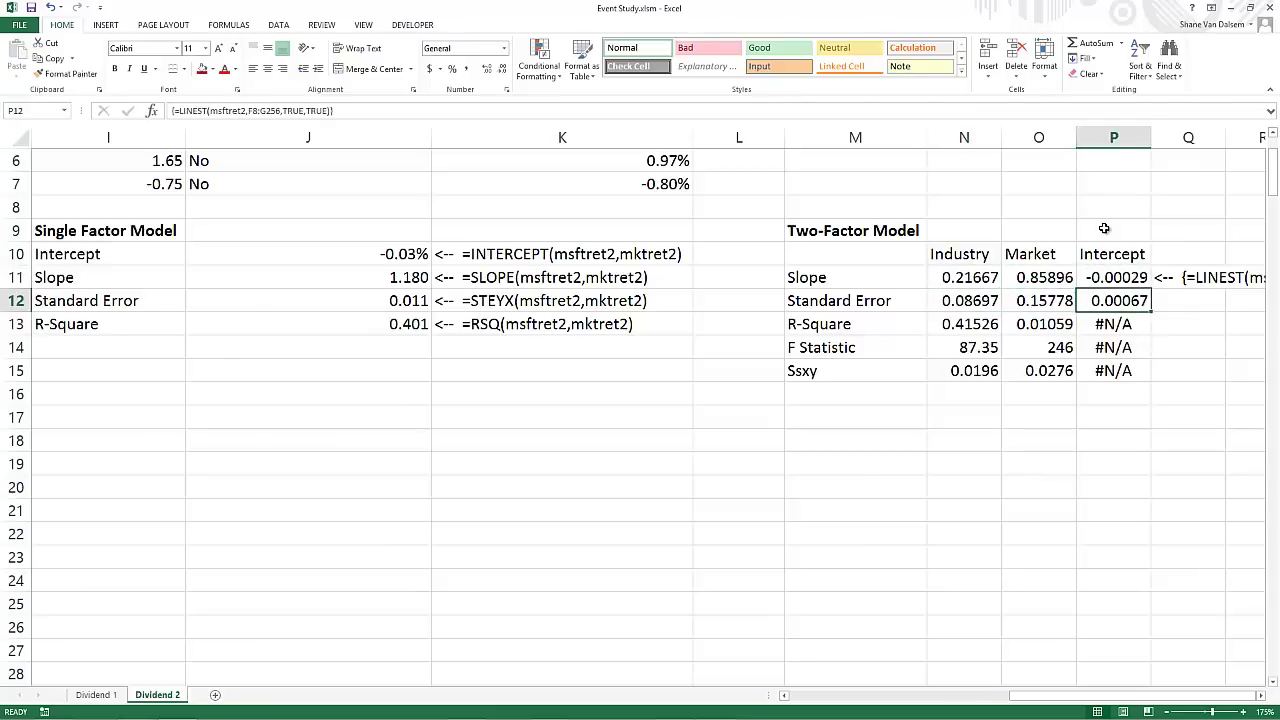
pyautogui.press('Left')
pyautogui.press('Left')
# Compare the two-factor R-square 0.41526 with the single-factor R-square in J13
pyautogui.press('Down')
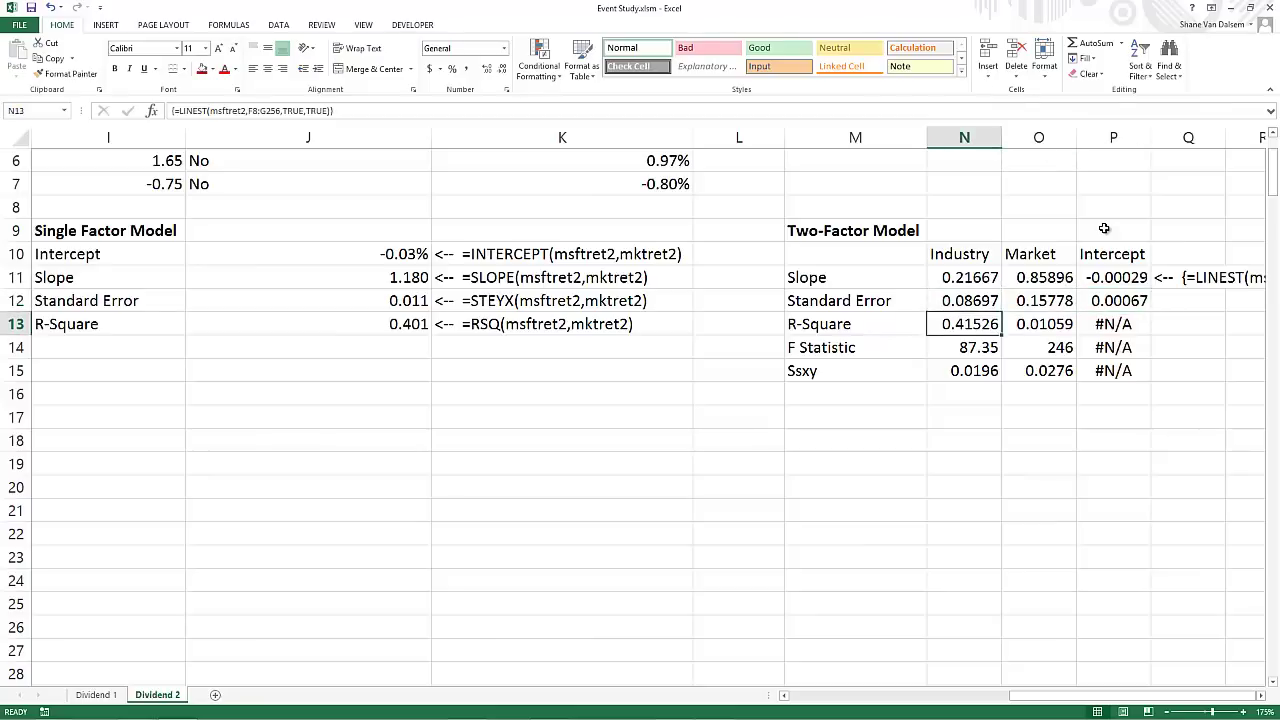
pyautogui.press('Left')
pyautogui.press('Left')
pyautogui.press('Left')
pyautogui.press('Left')
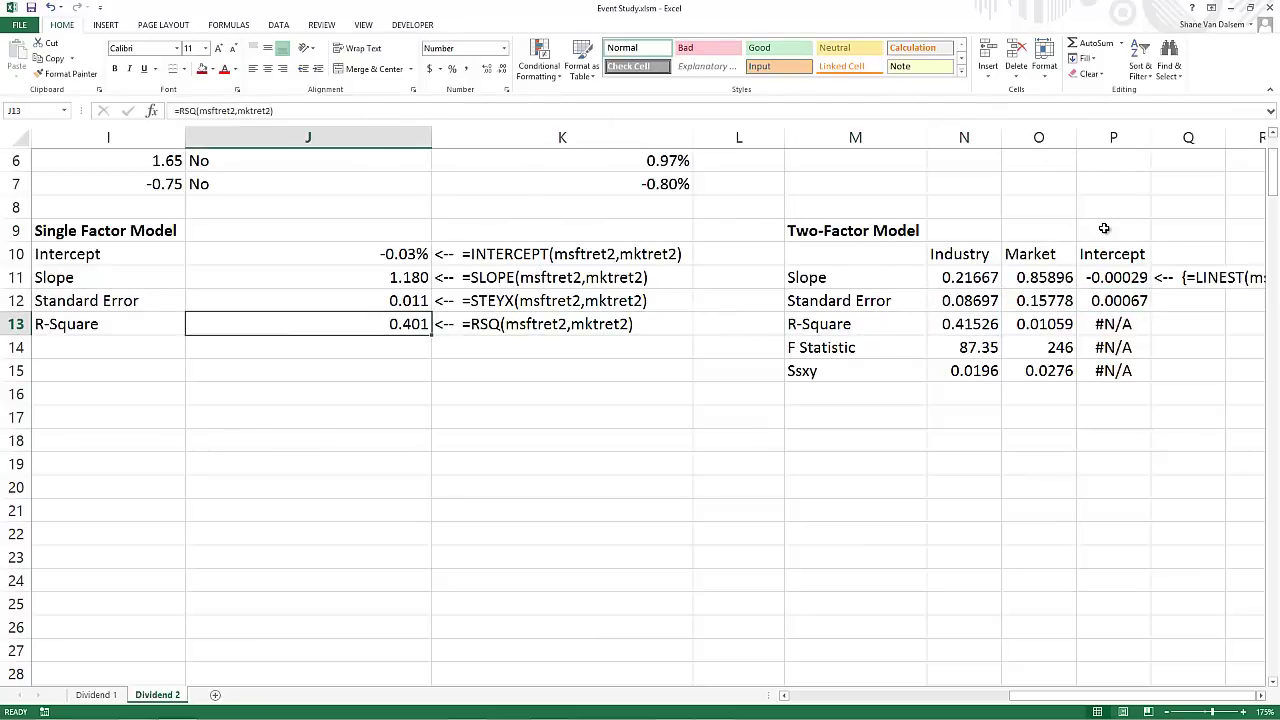
pyautogui.press('Right')
pyautogui.press('Right')
pyautogui.press('Right')
pyautogui.press('Right')
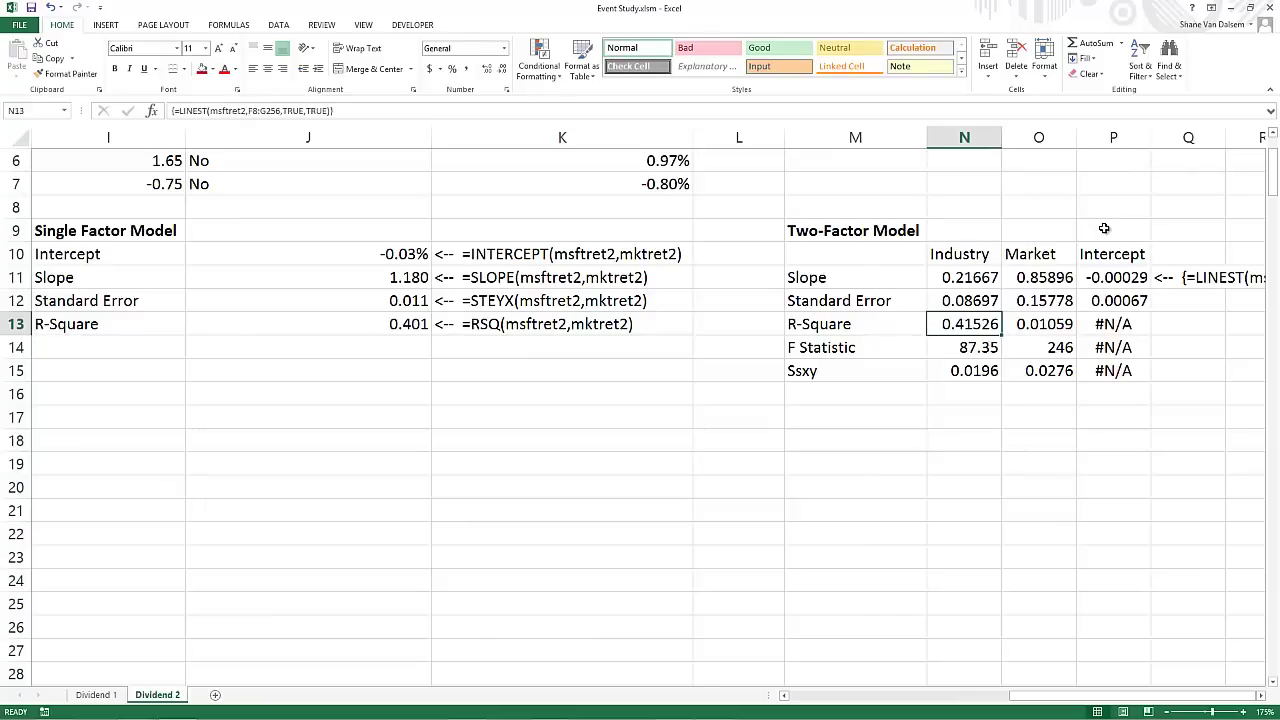
pyautogui.press('Up')
pyautogui.press('Up')
pyautogui.press('Up')
pyautogui.press('Up')
pyautogui.press('Up')
pyautogui.press('Up')
pyautogui.press('Up')
pyautogui.press('Up')
pyautogui.press('Up')
pyautogui.press('Up')
pyautogui.press('Down')
pyautogui.press('Down')
pyautogui.press('Down')
pyautogui.press('Down')
pyautogui.press('Down')
pyautogui.press('Down')
pyautogui.press('Down')
pyautogui.press('Down')
pyautogui.press('Down')
pyautogui.press('Down')
pyautogui.press('Down')
pyautogui.press('Up')
pyautogui.press('Up')
pyautogui.press('Right')
pyautogui.press('Down')
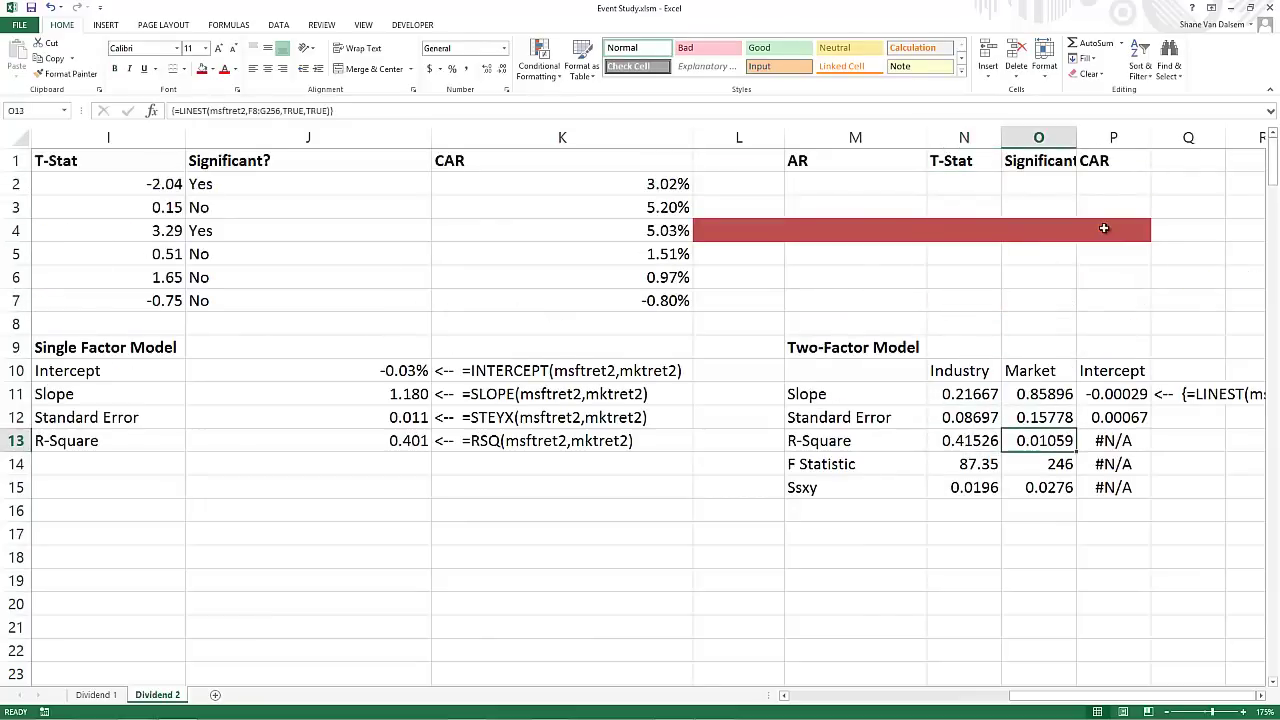
pyautogui.press('Left')
pyautogui.press('Left')
pyautogui.press('Right')
pyautogui.press('Right')
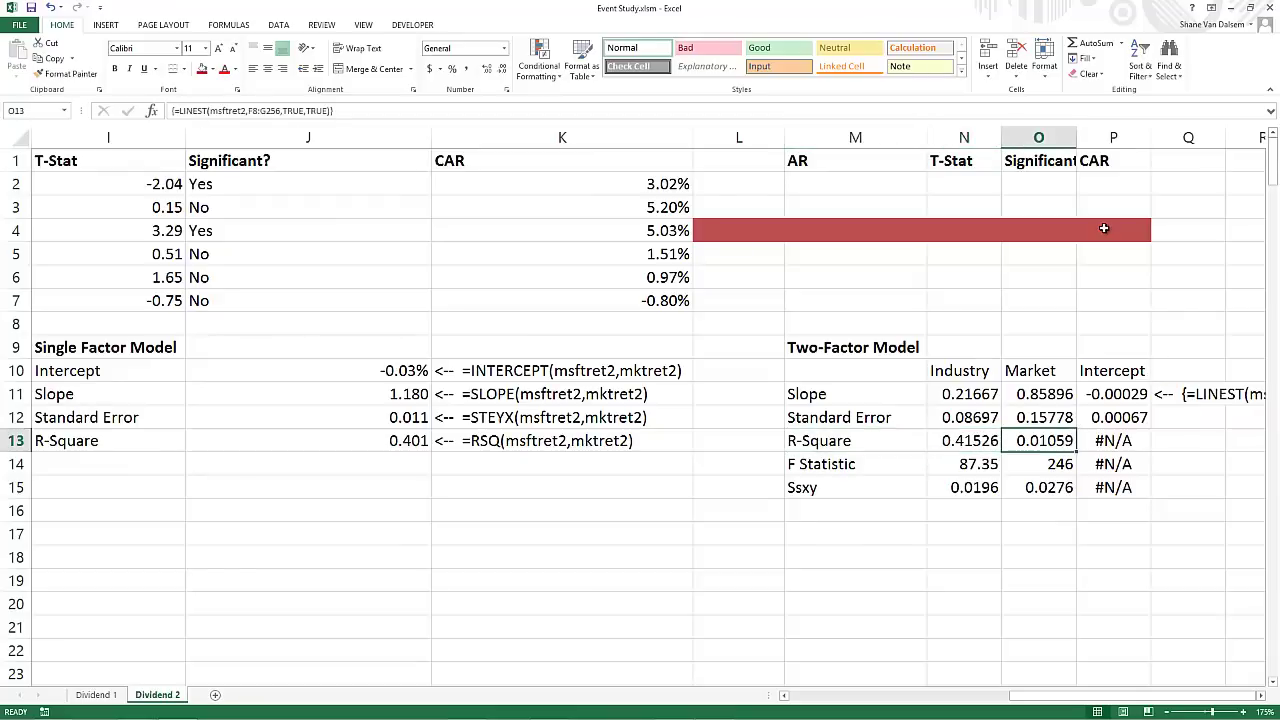